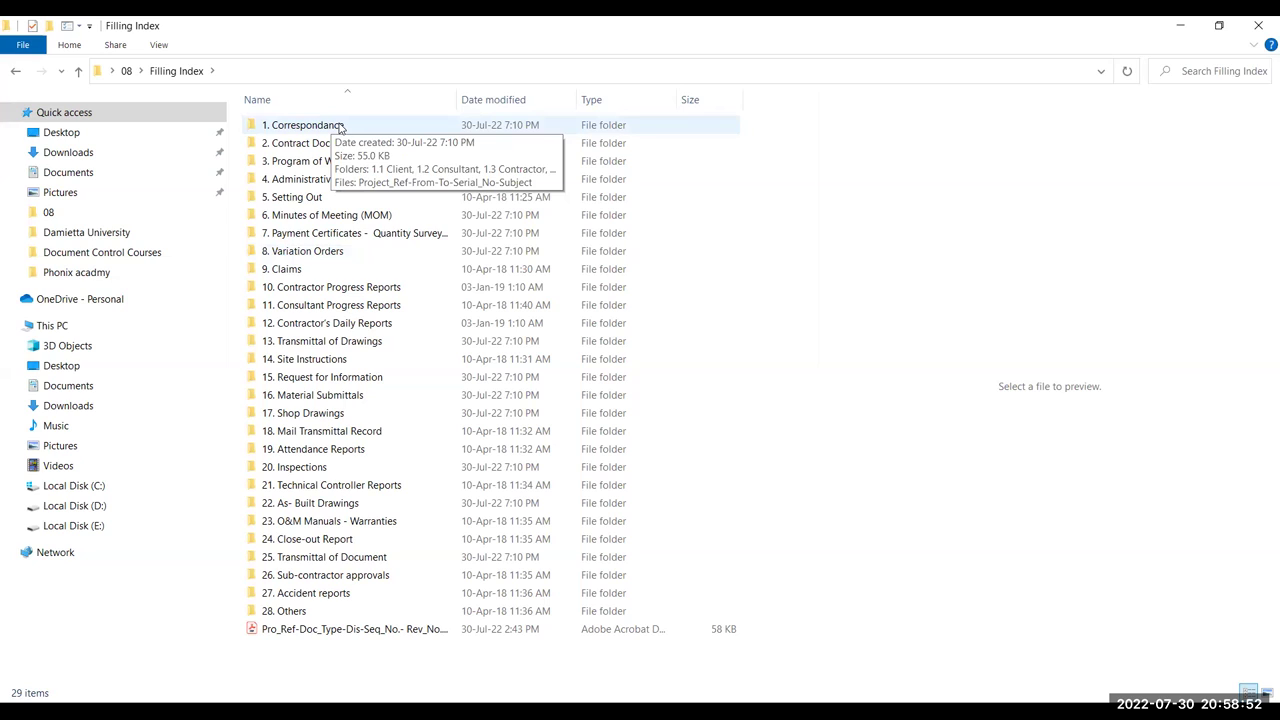
- Open 1.1 Client inside 1. Correspondance, go through its CLI-CONS, CLI-CONT and CLI-OTHERS subfolders, and return to 1. Correspondance
click(340, 127)
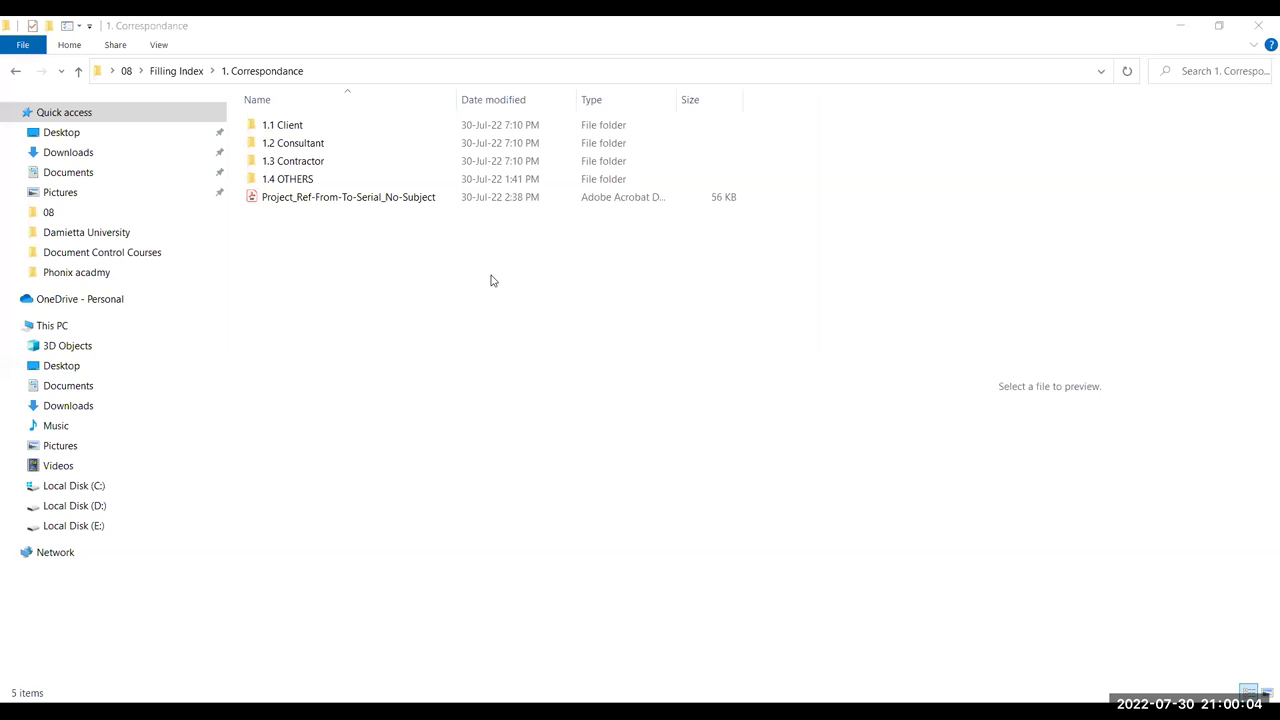
double_click(337, 126)
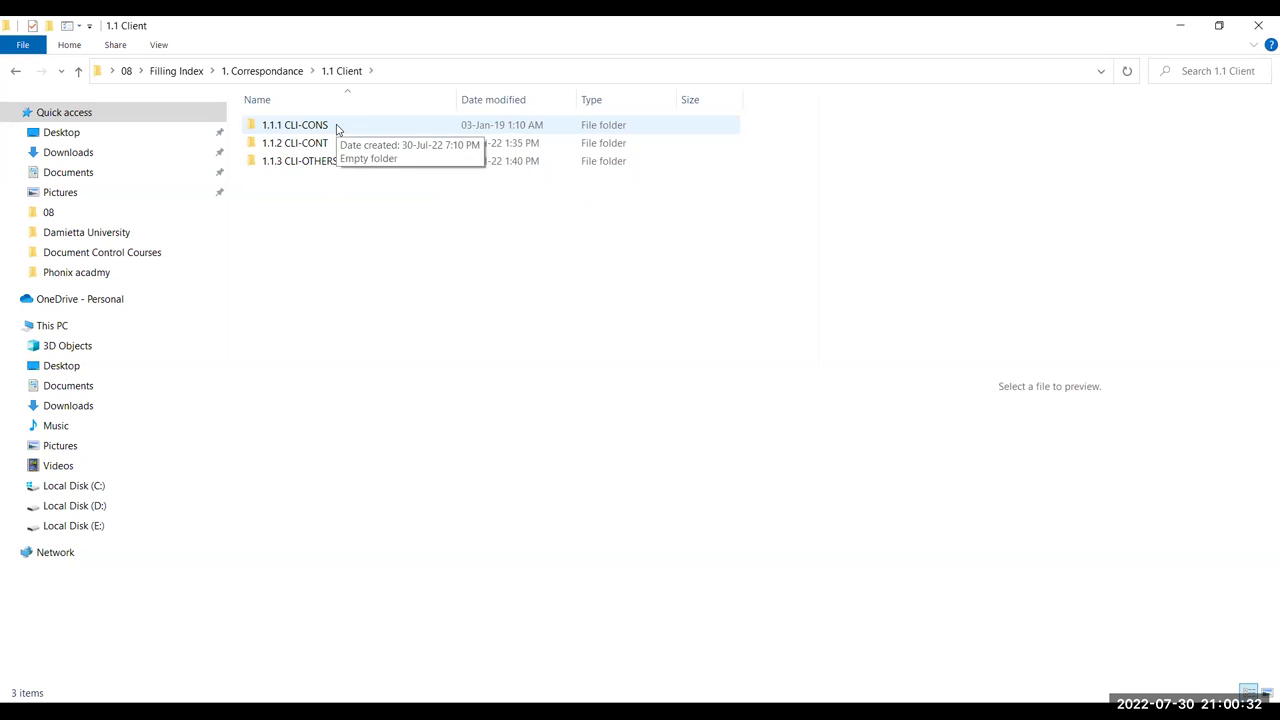
double_click(390, 124)
key(alt+Left)
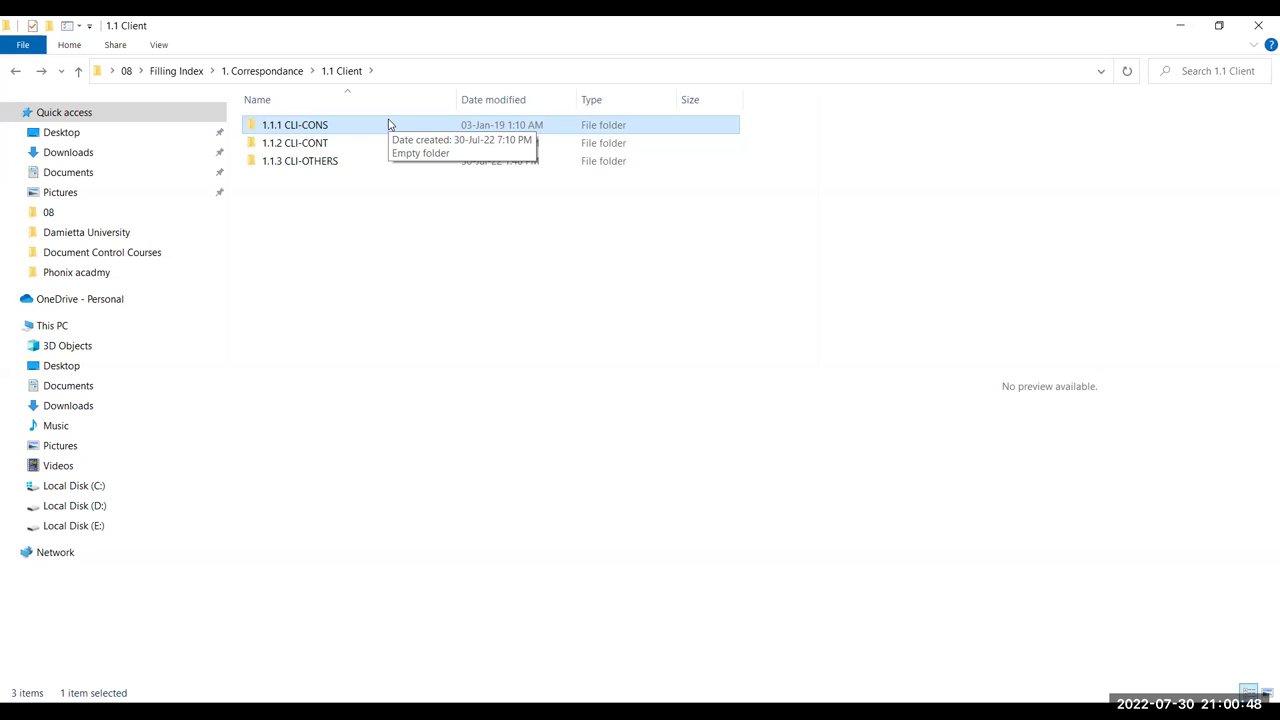
click(280, 149)
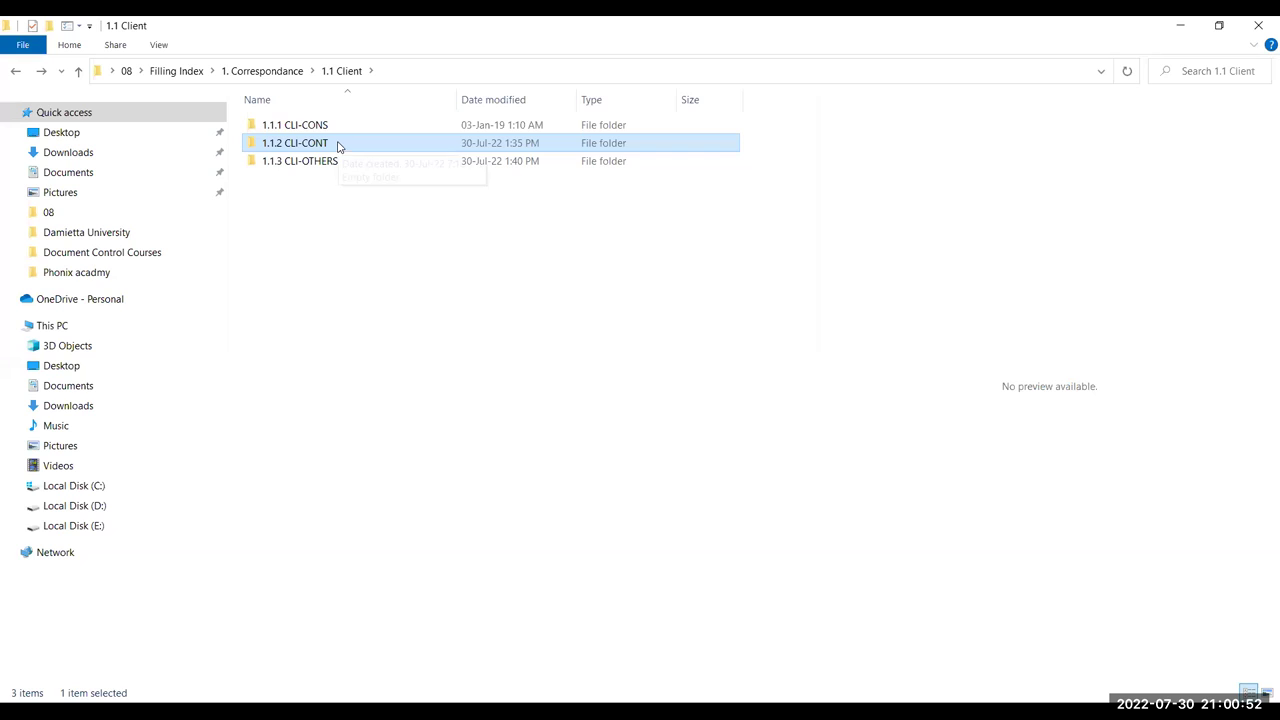
click(282, 165)
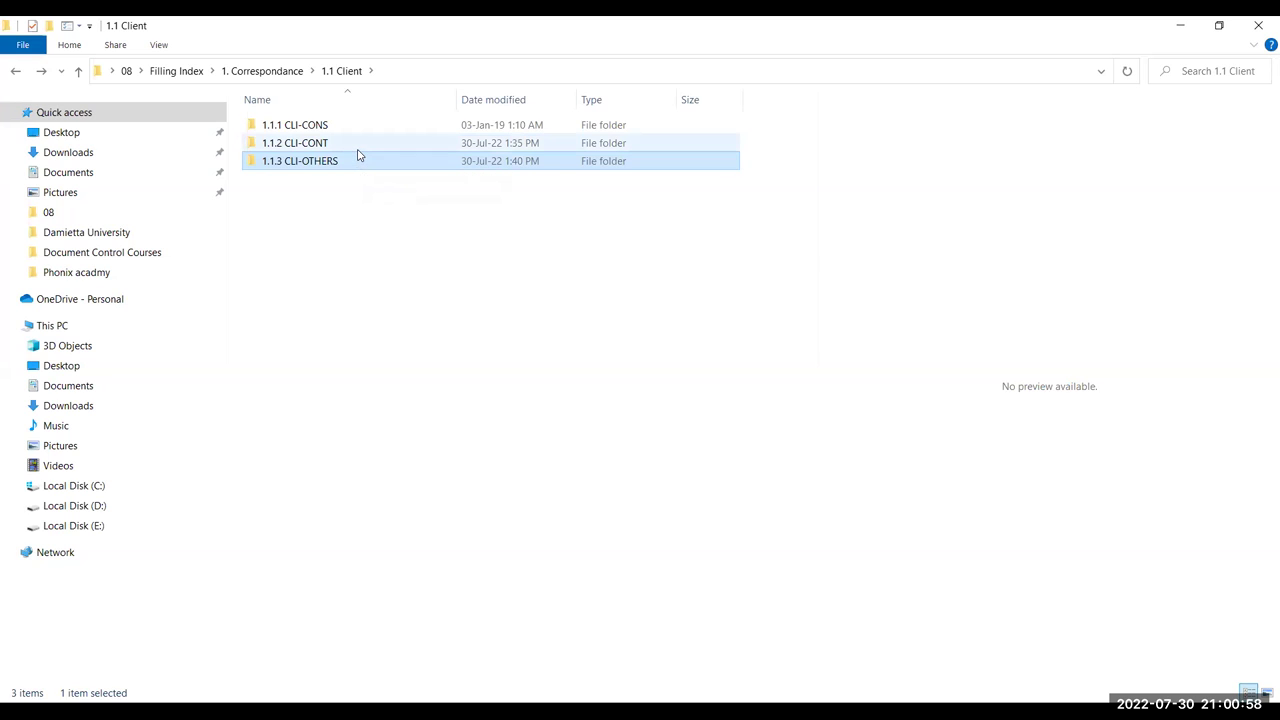
click(268, 74)
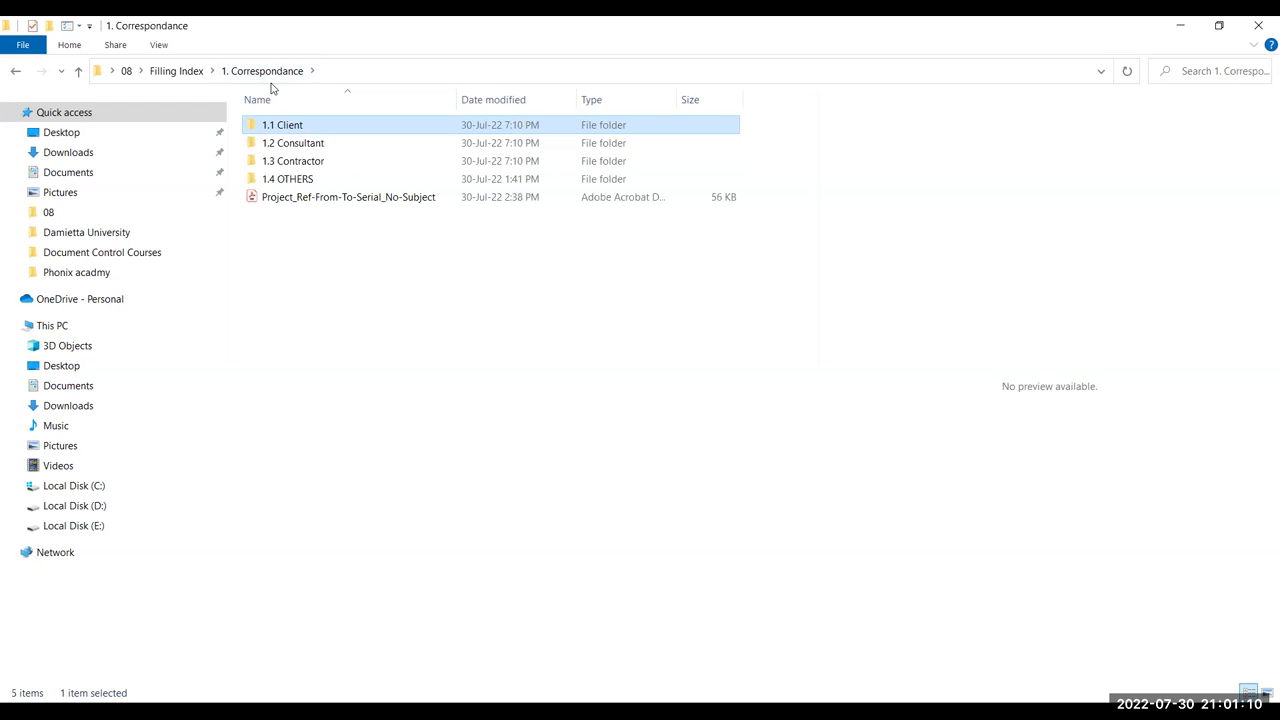
- Open 1.2 Consultant, go through its CONS-CLI, CONS-CONT and CONS-OTHERS subfolders, and return to 1. Correspondance
double_click(311, 145)
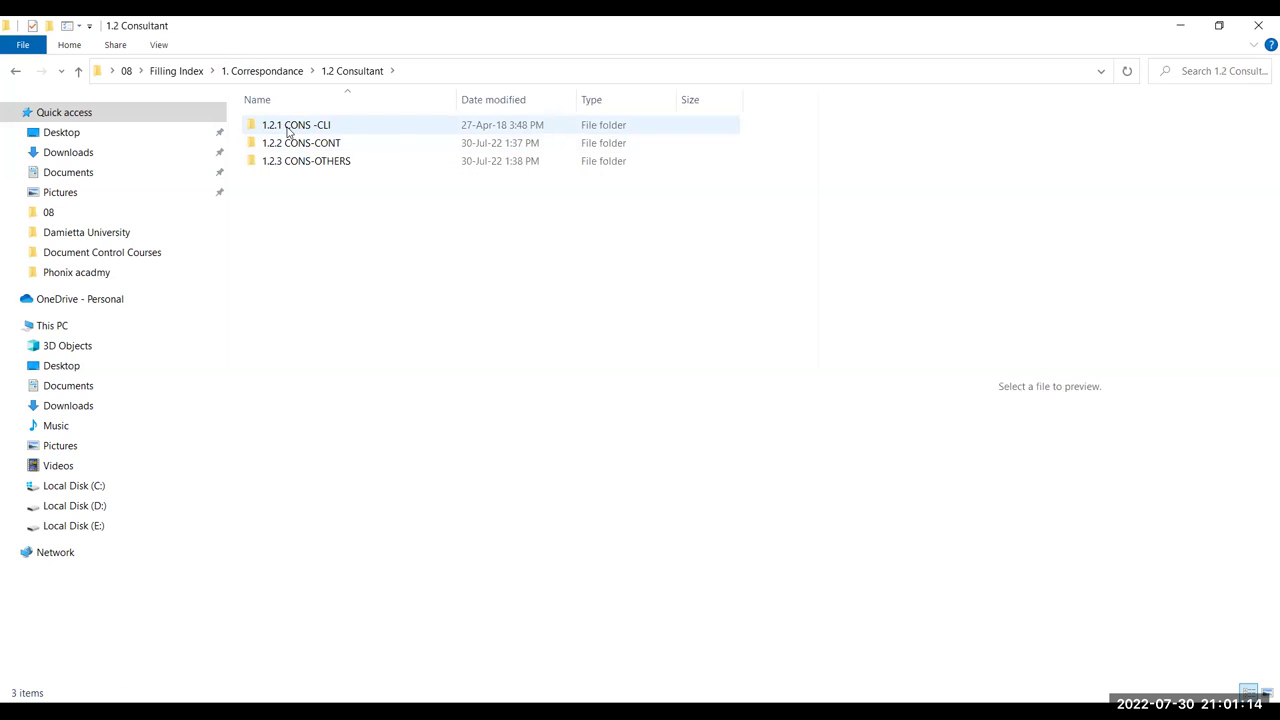
click(349, 126)
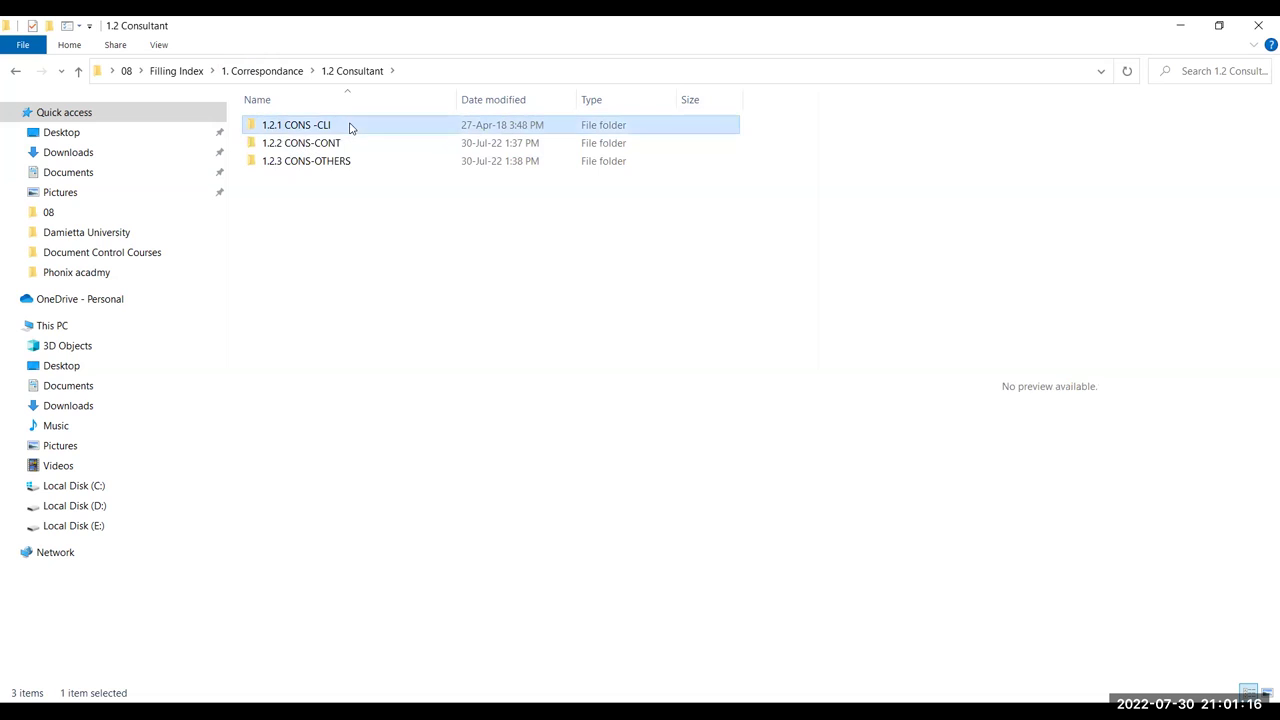
click(285, 148)
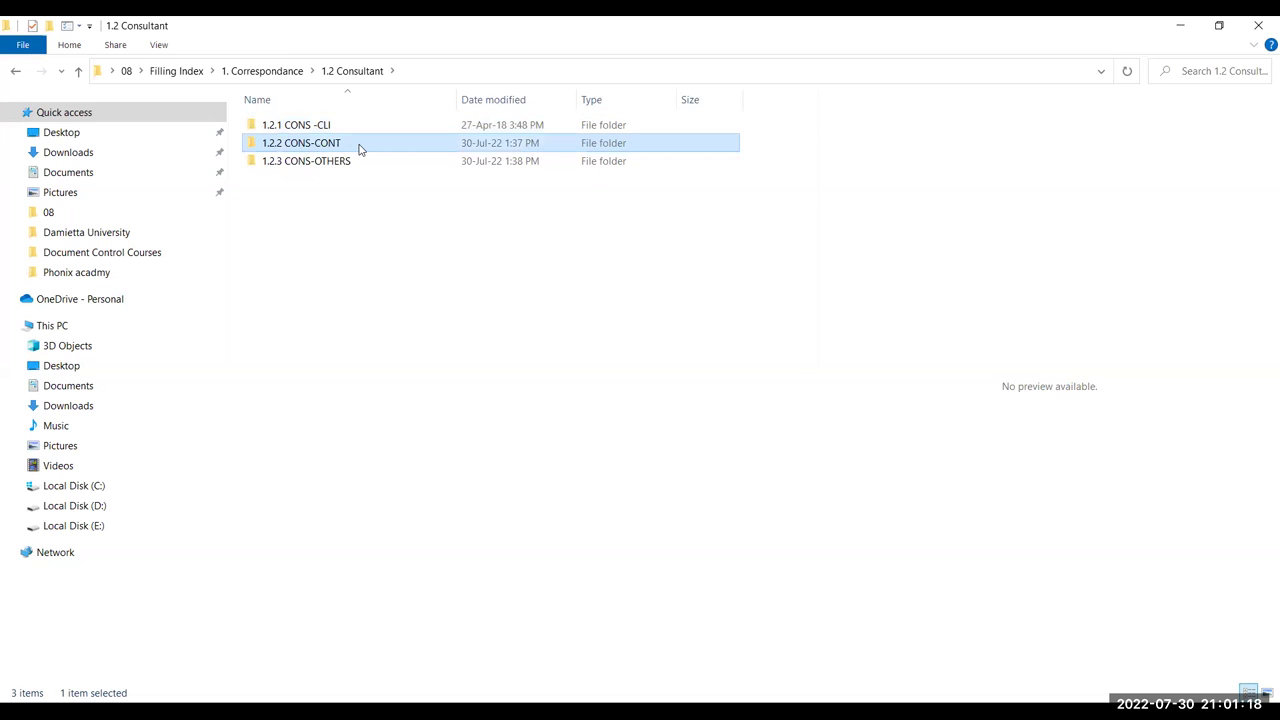
click(286, 165)
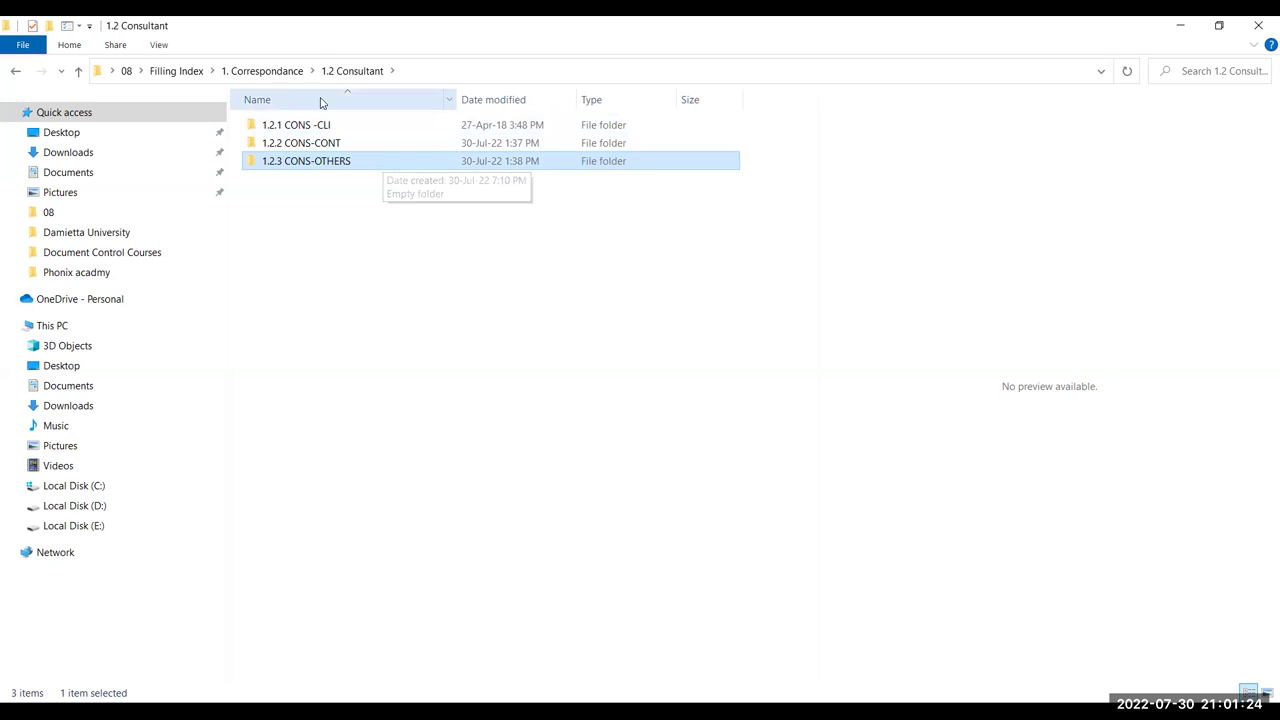
click(268, 71)
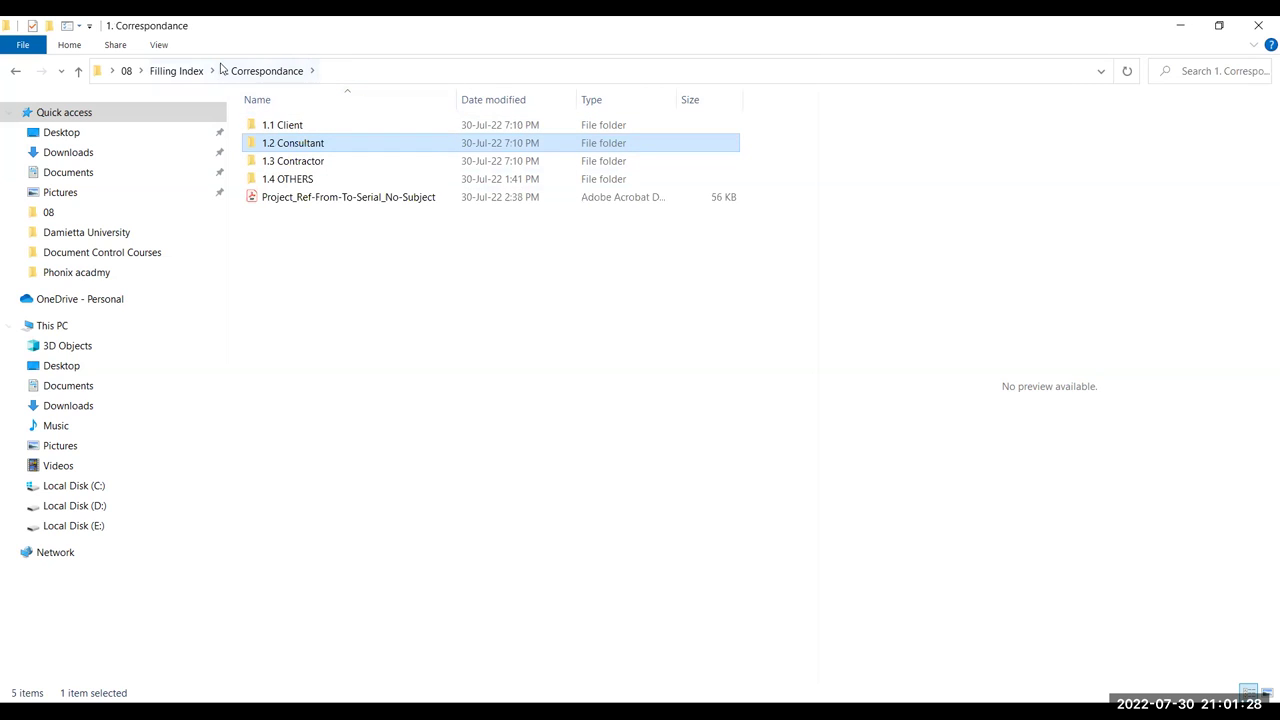
- Open 1.3 Contractor, go through its CONT-CLI, CONT-CONS and CONT-OTHERS subfolders, and return to 1. Correspondance
double_click(320, 167)
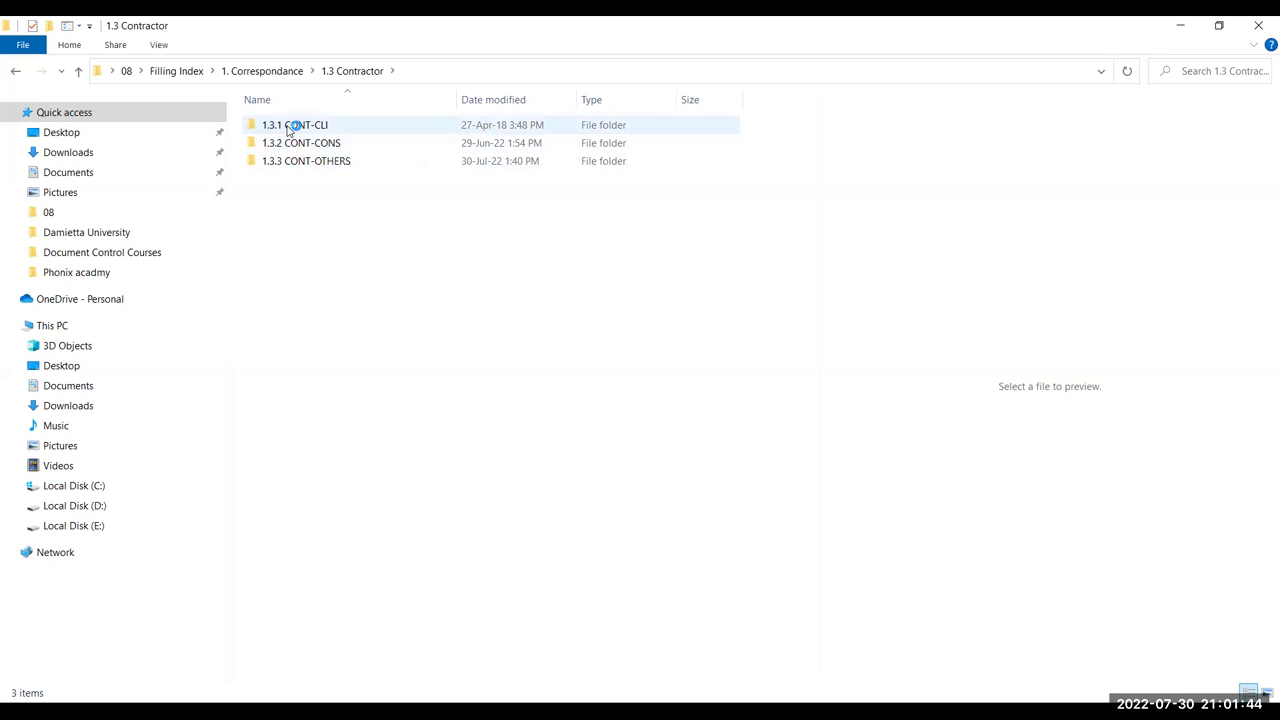
click(357, 126)
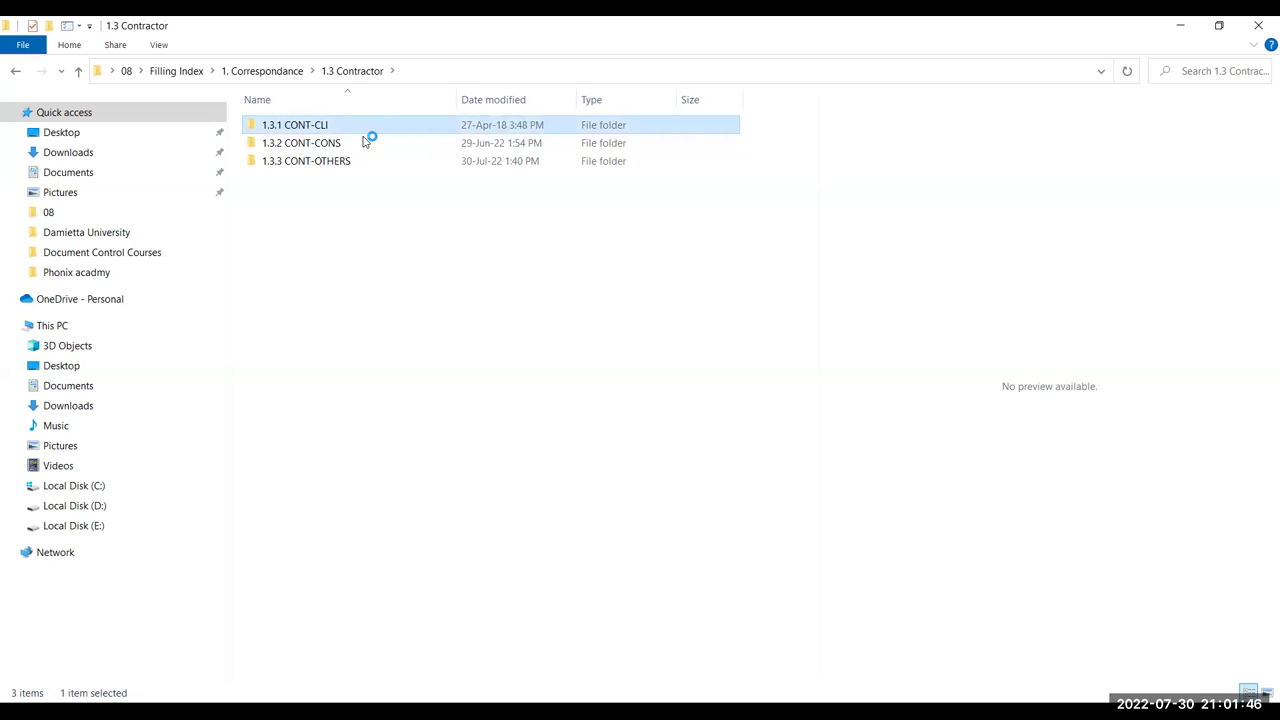
click(338, 146)
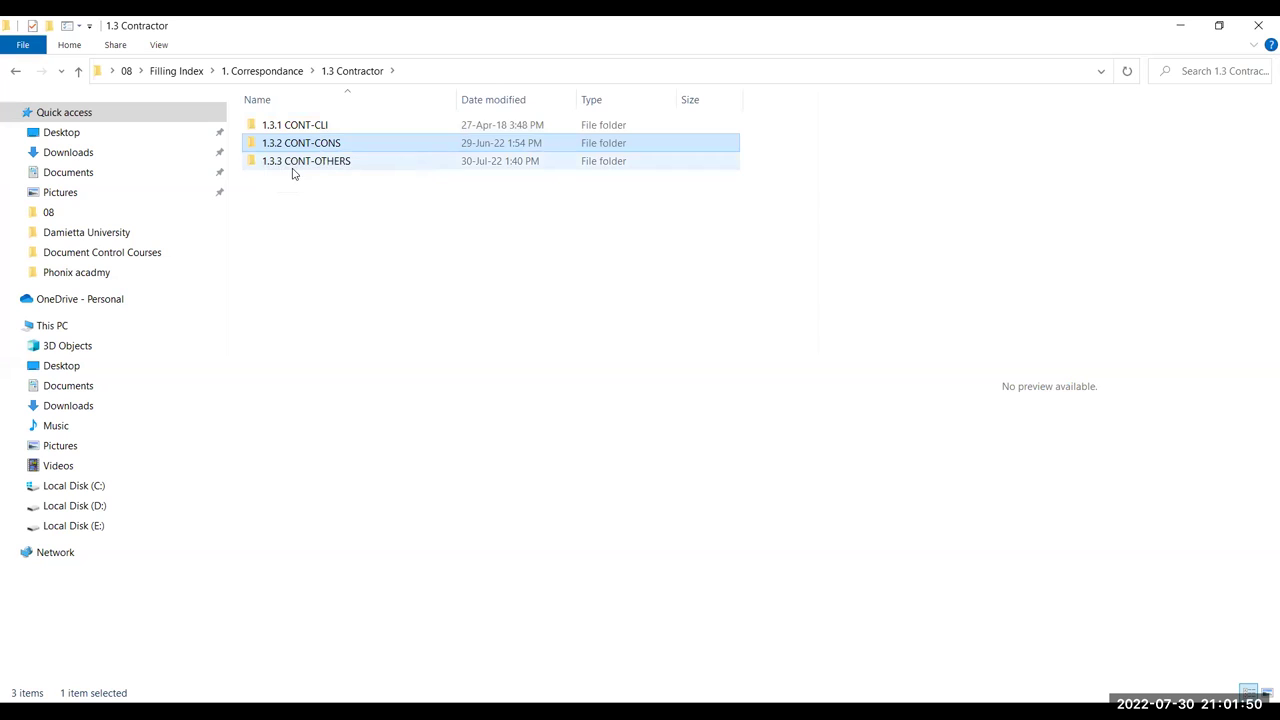
click(346, 166)
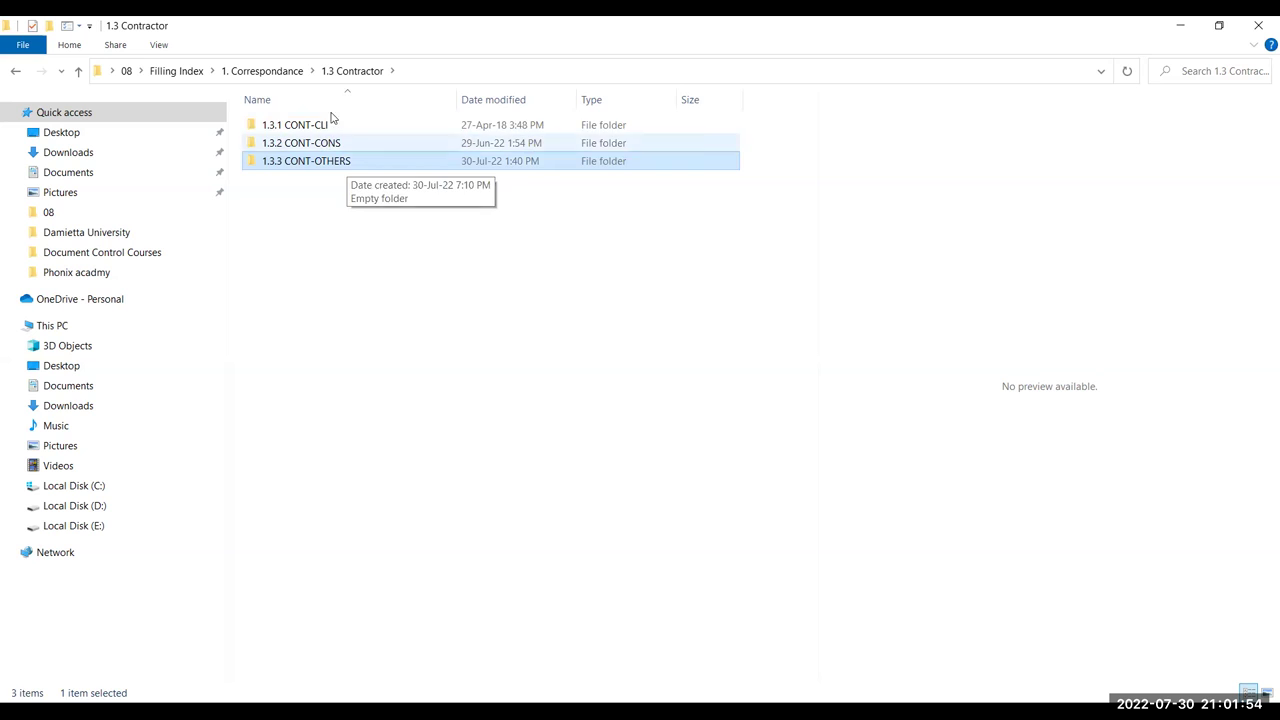
click(287, 72)
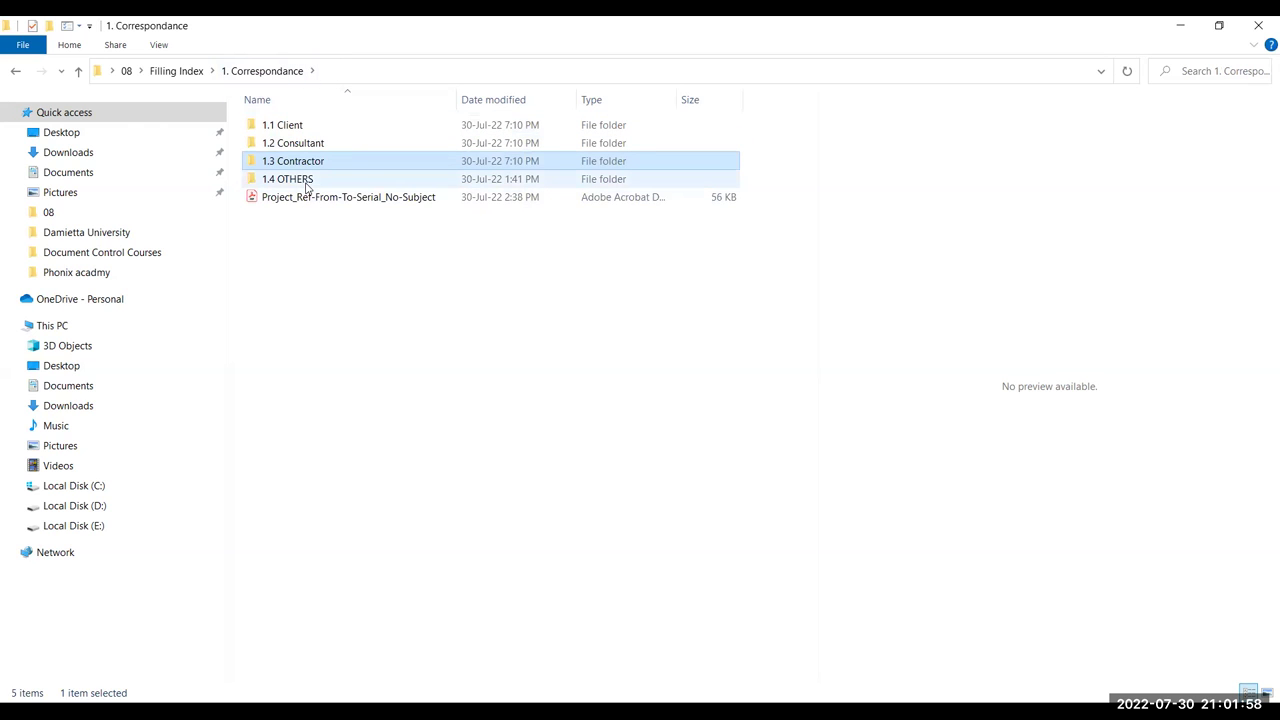
click(383, 286)
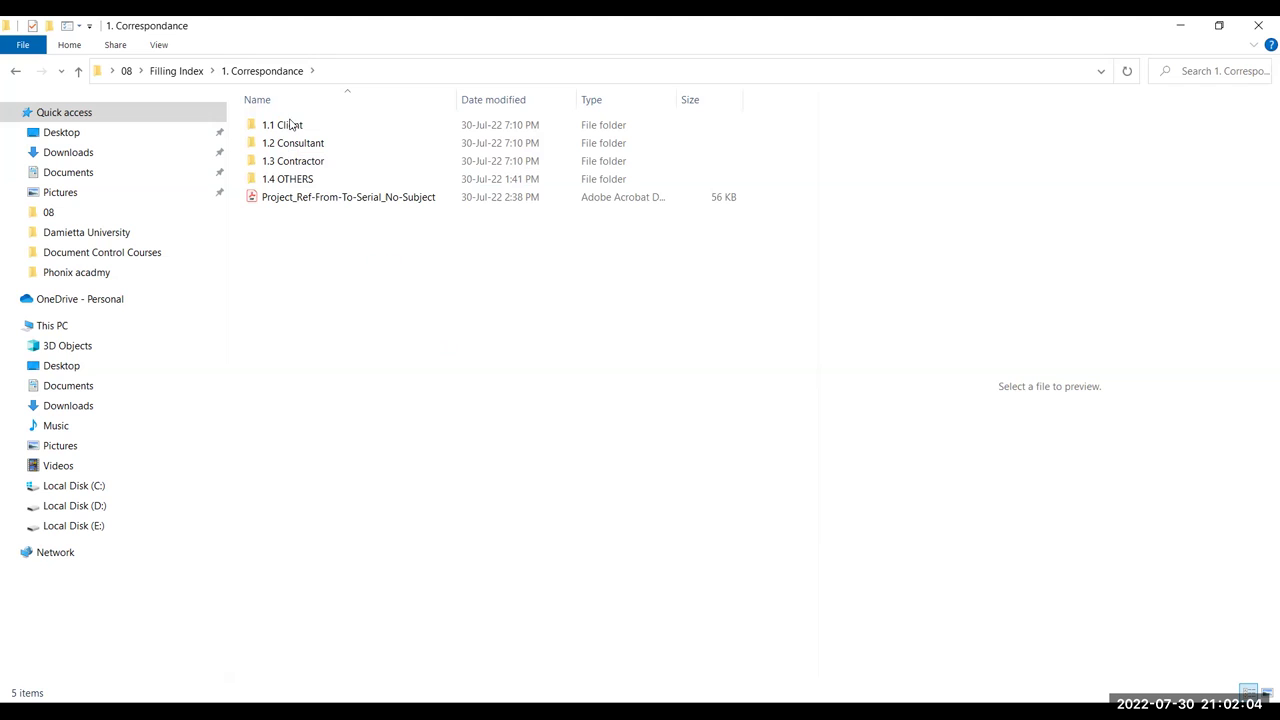
- Go up to Filling Index, reopen 1. Correspondance and preview the Project_Ref-From-To-Serial_No-Subject PDF to read the letter naming format
click(184, 72)
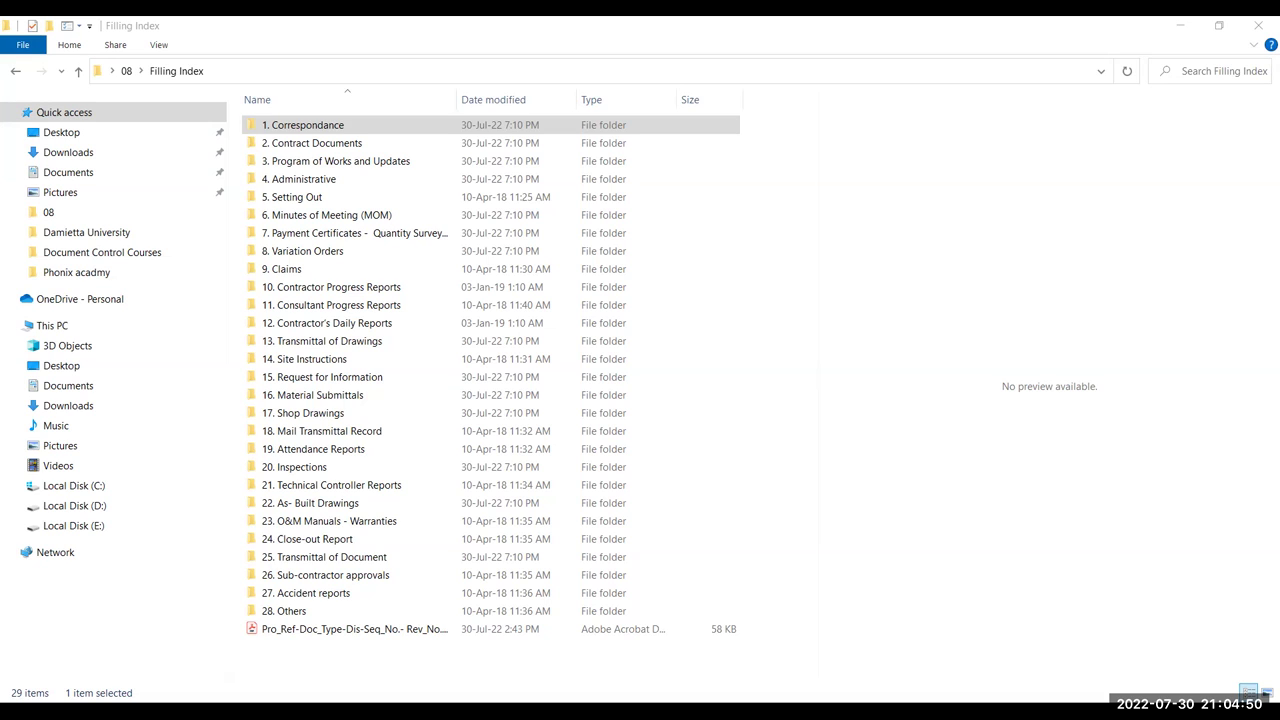
click(394, 125)
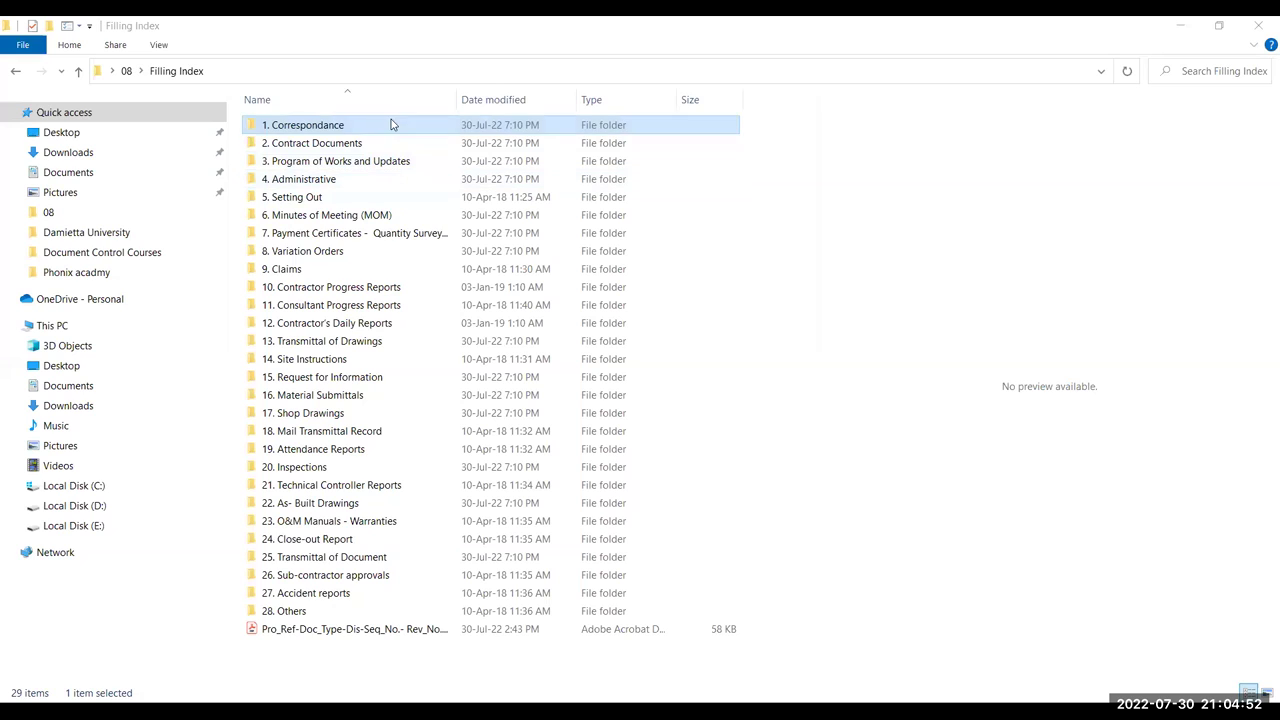
double_click(391, 128)
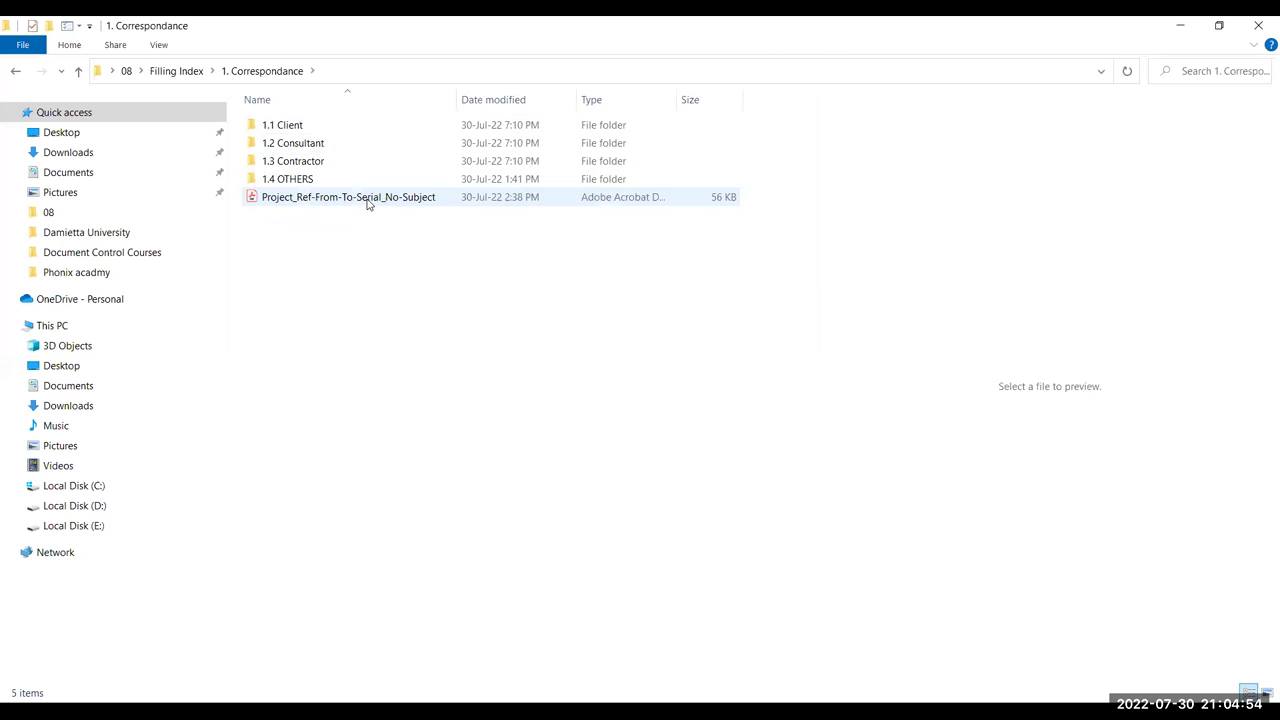
click(463, 202)
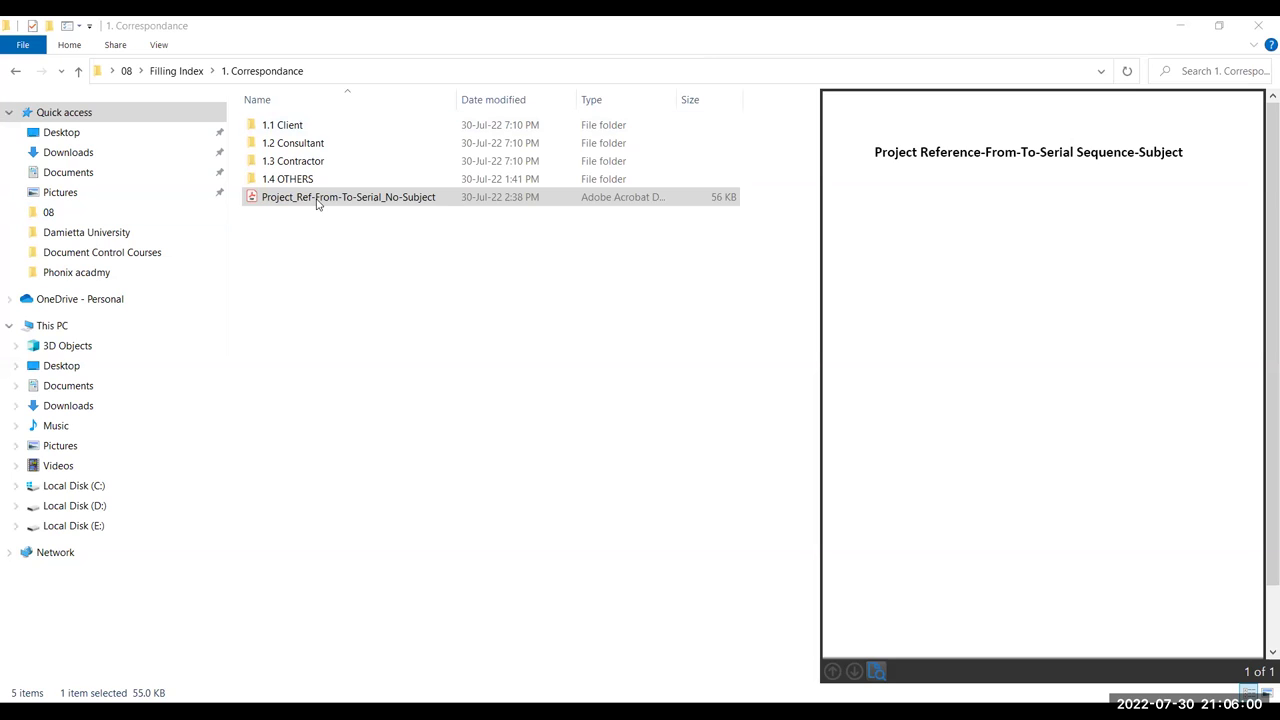
click(451, 204)
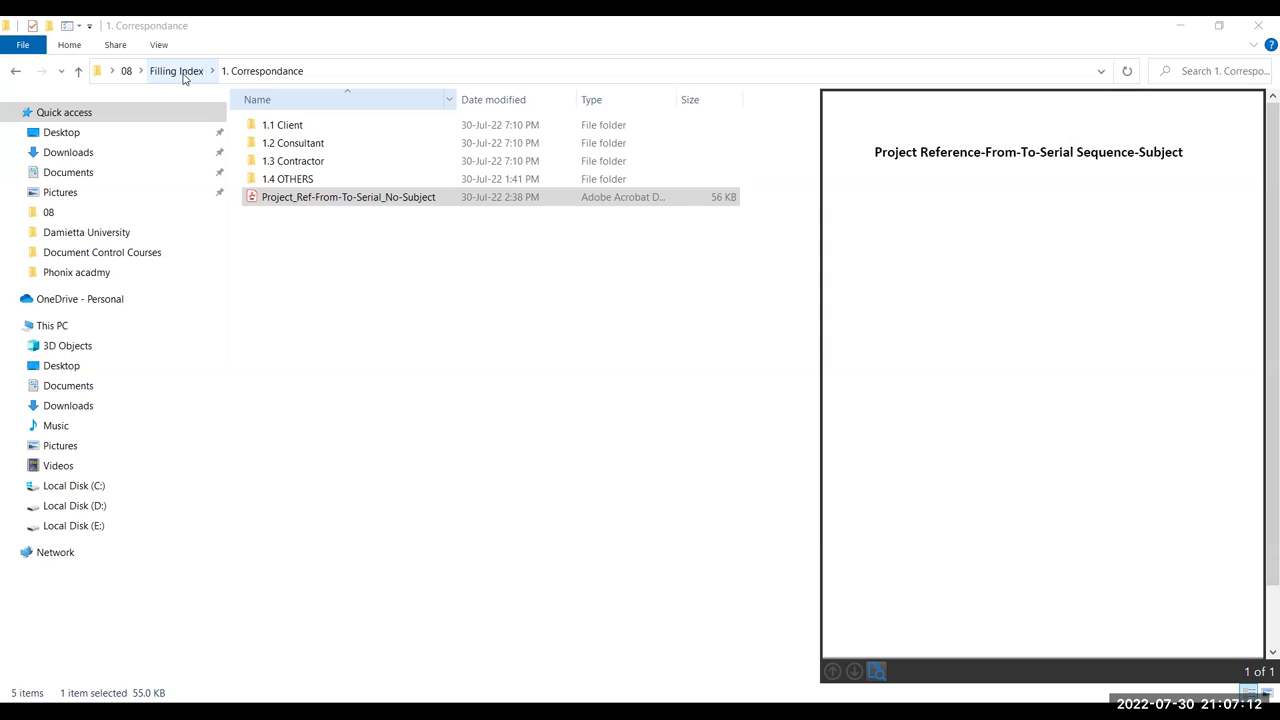
- Return to Filling Index, review the subfolders of 2. Contract Documents, and go back up to Filling Index
click(183, 77)
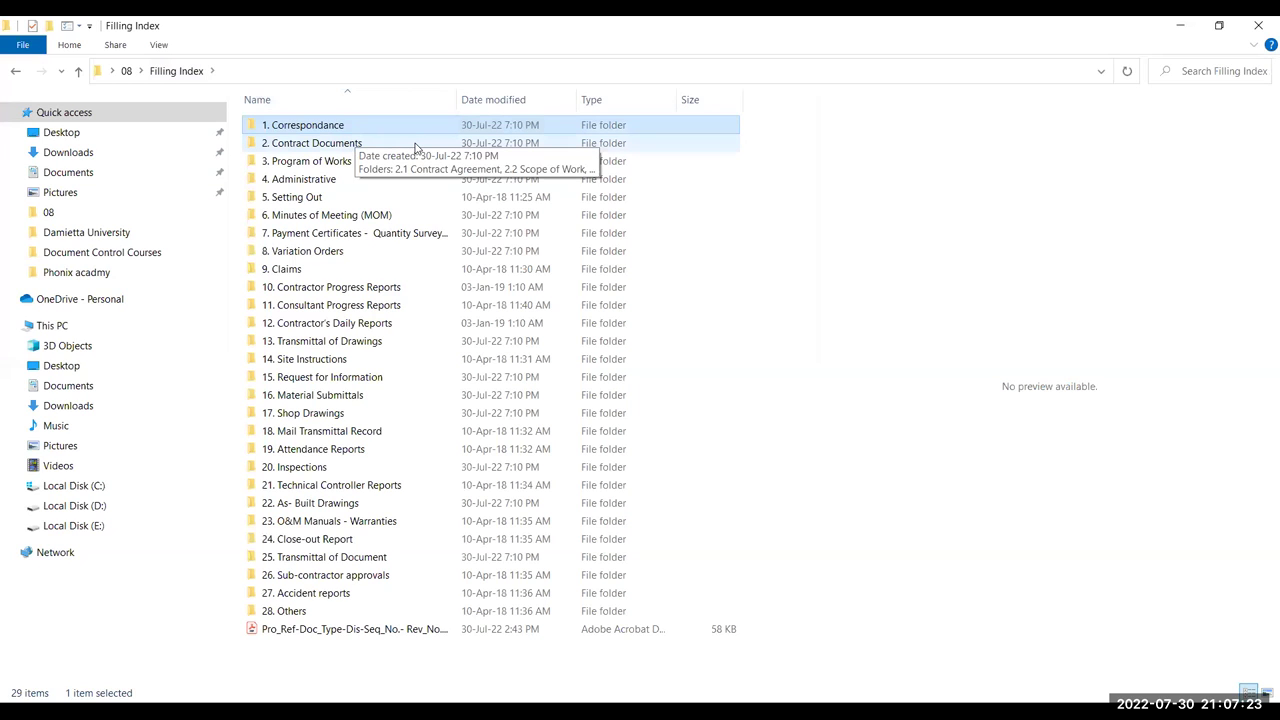
click(341, 143)
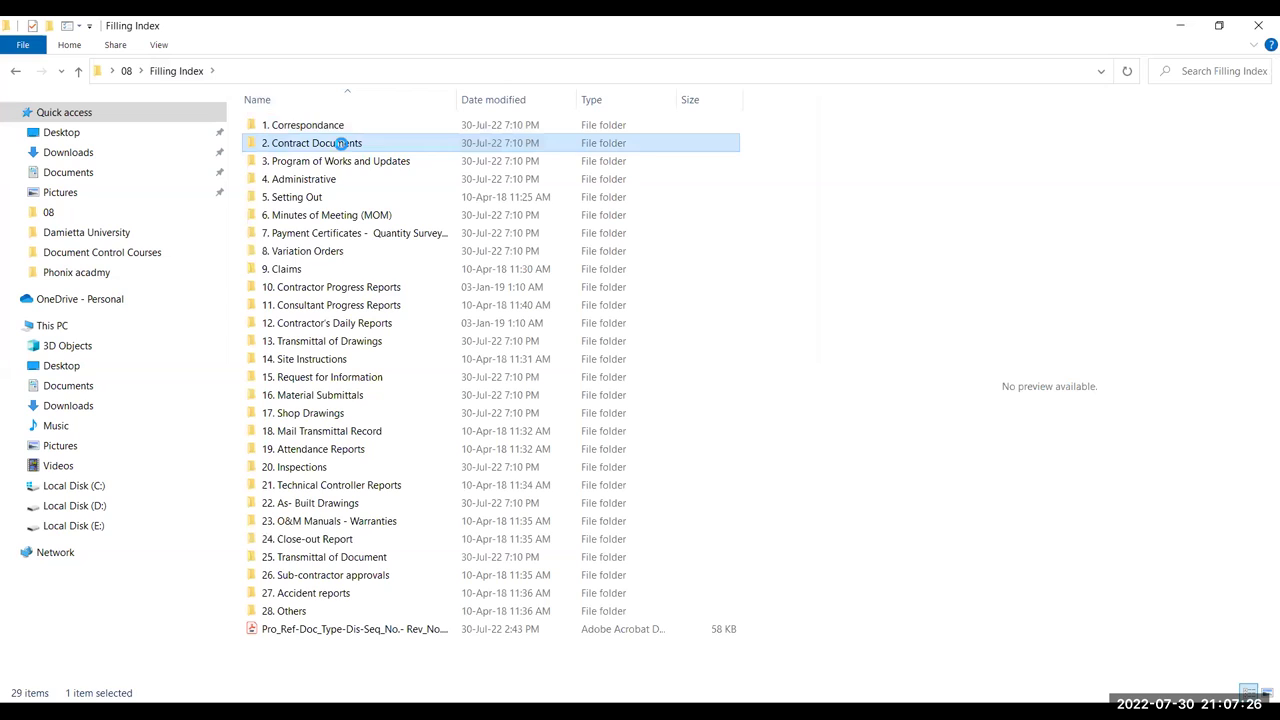
double_click(341, 143)
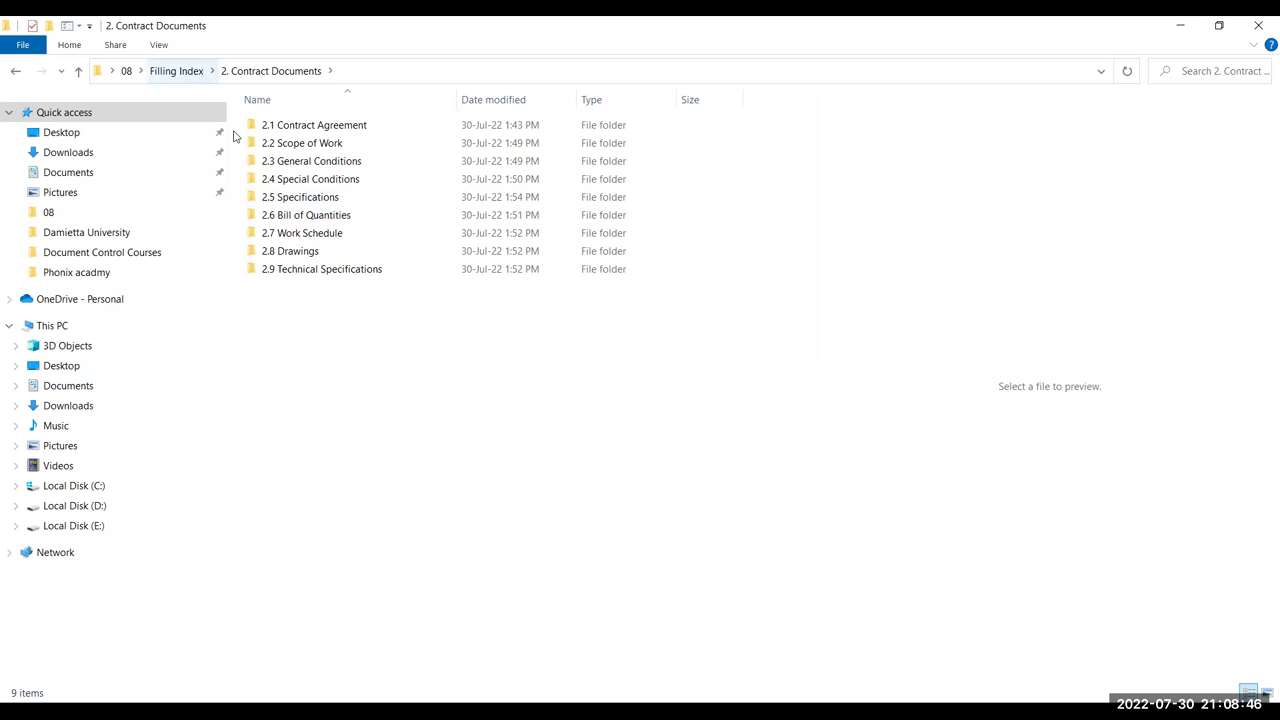
key(alt+Up)
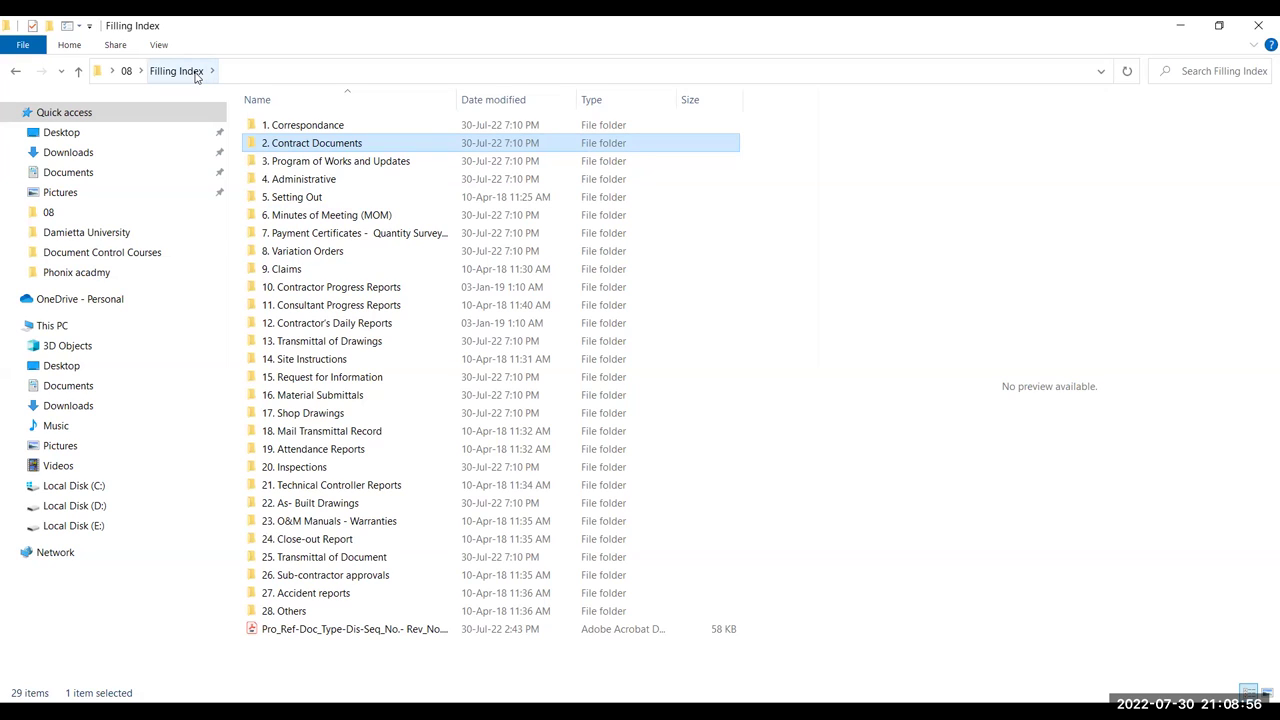
- Review the baseline and look-ahead schedule folders in 3. Program of Works and Updates, opening 3.2 Look-ahead schedule, and return to Filling Index
double_click(400, 162)
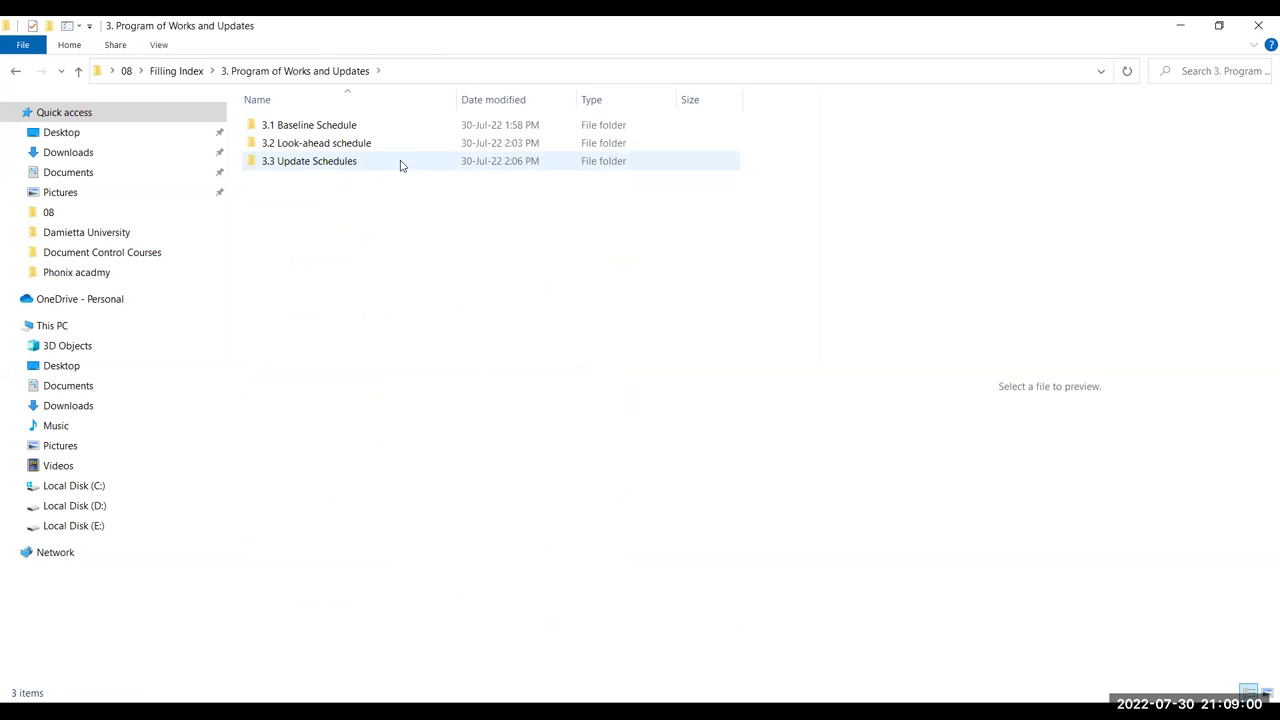
click(330, 127)
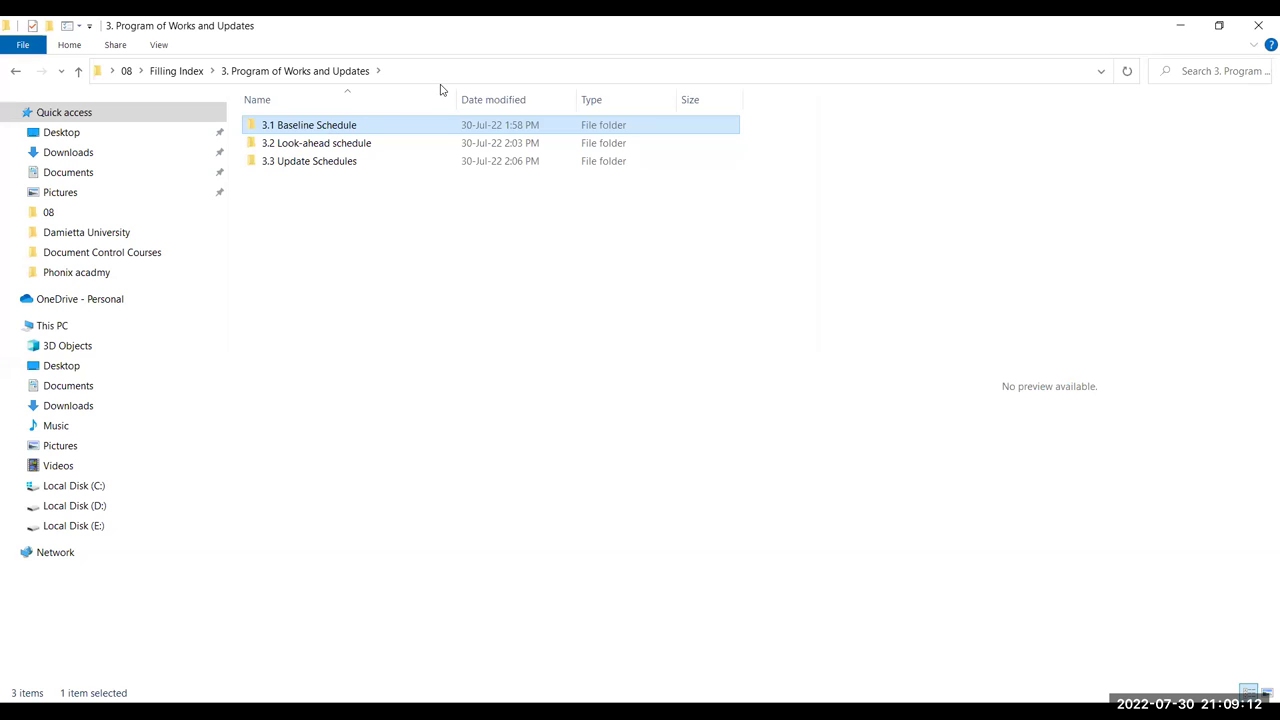
click(380, 148)
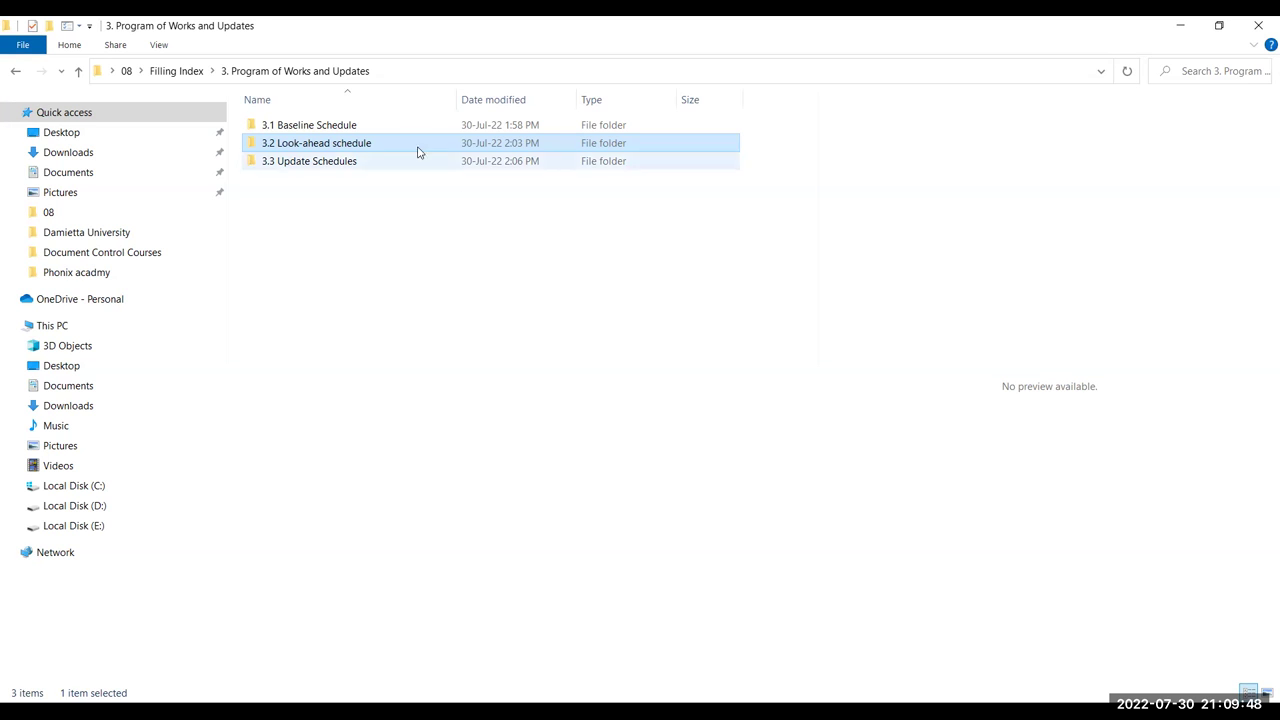
double_click(386, 146)
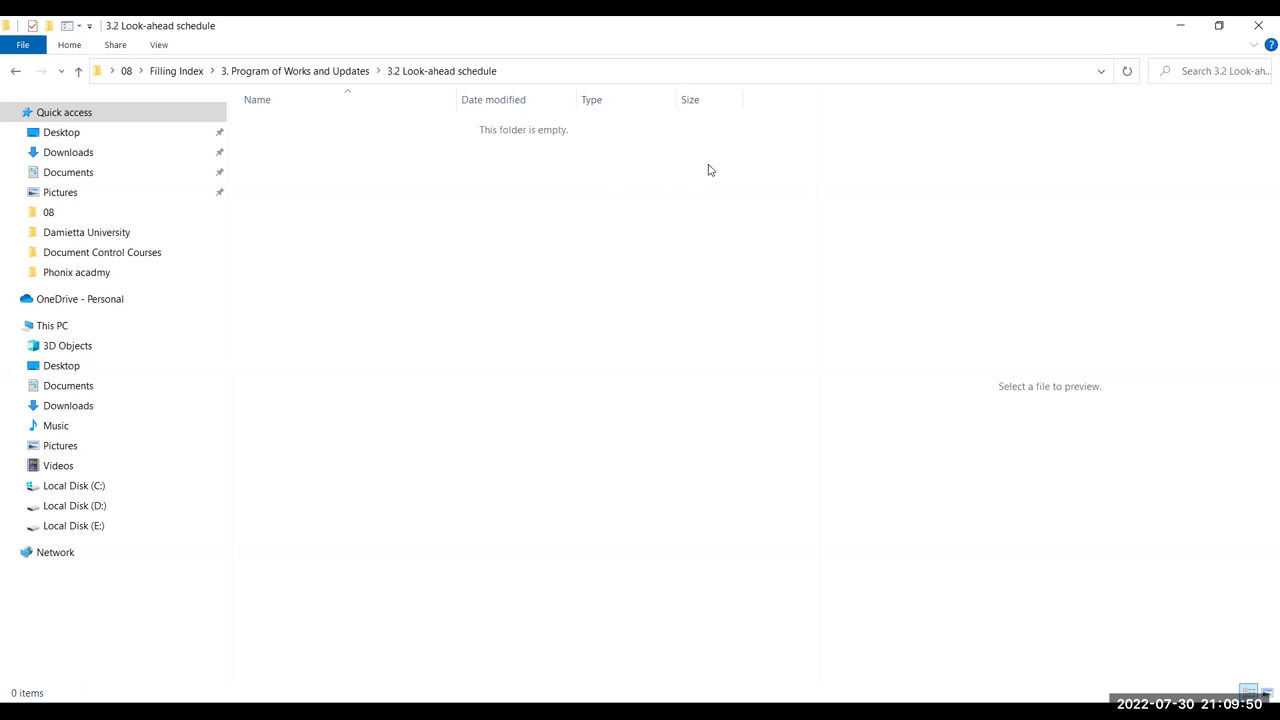
key(alt+Left)
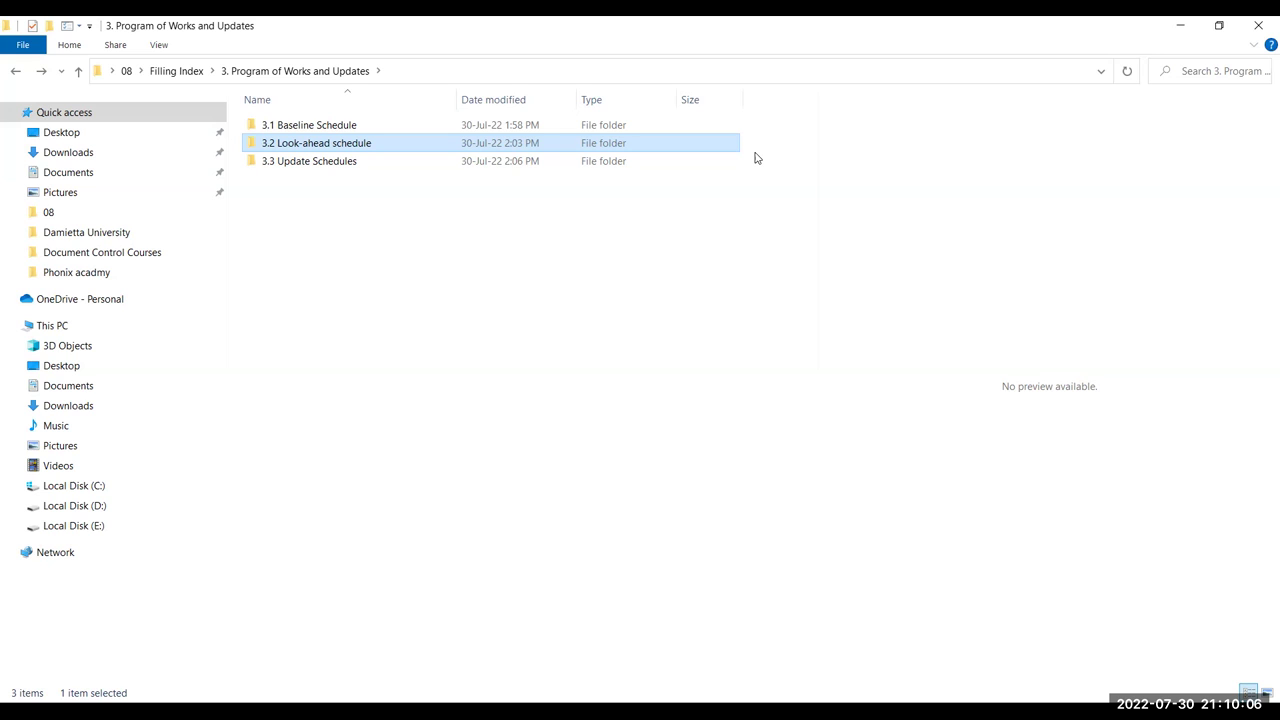
key(alt+Up)
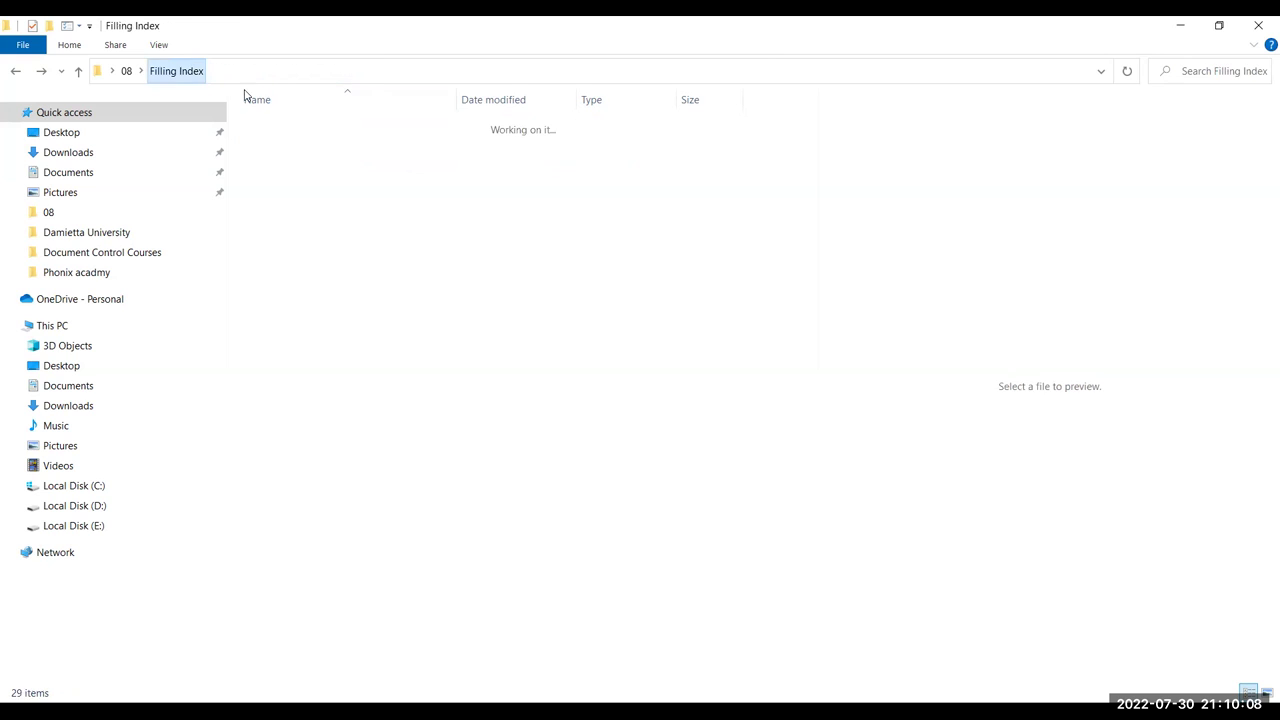
- Open the 4.1 Consultant subfolder of 4. Administrative to view its contents
click(323, 183)
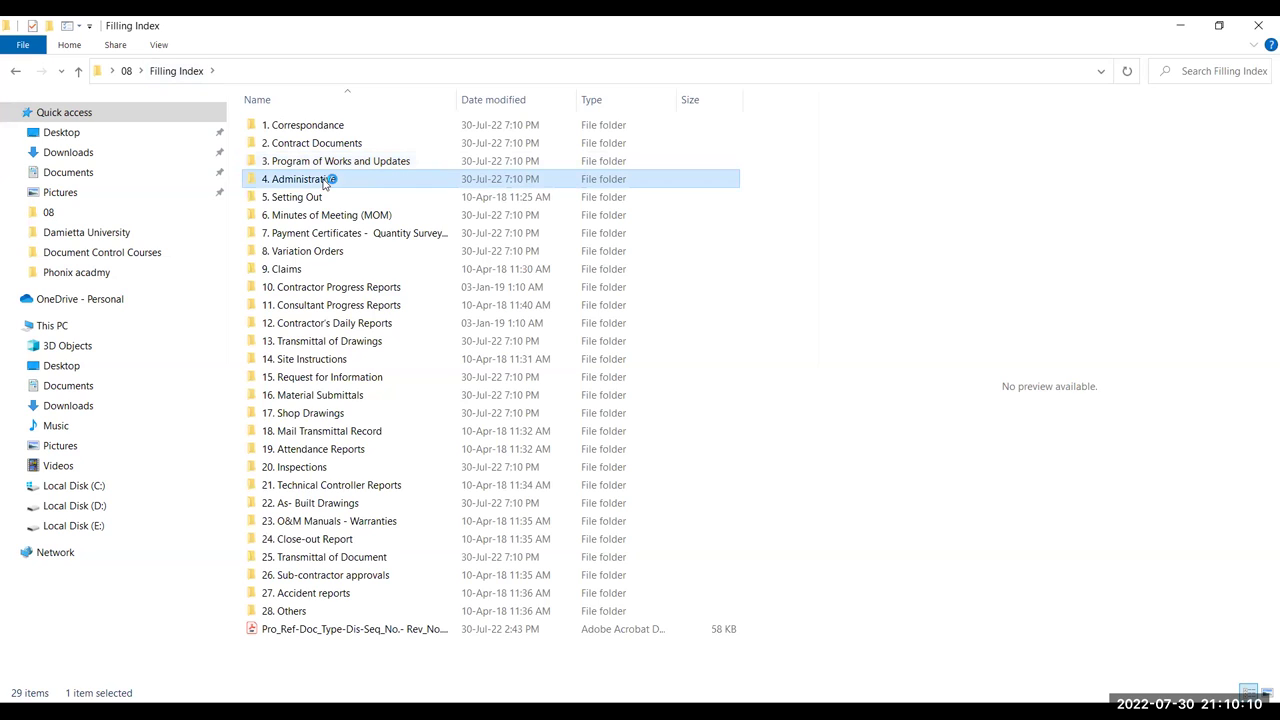
double_click(548, 190)
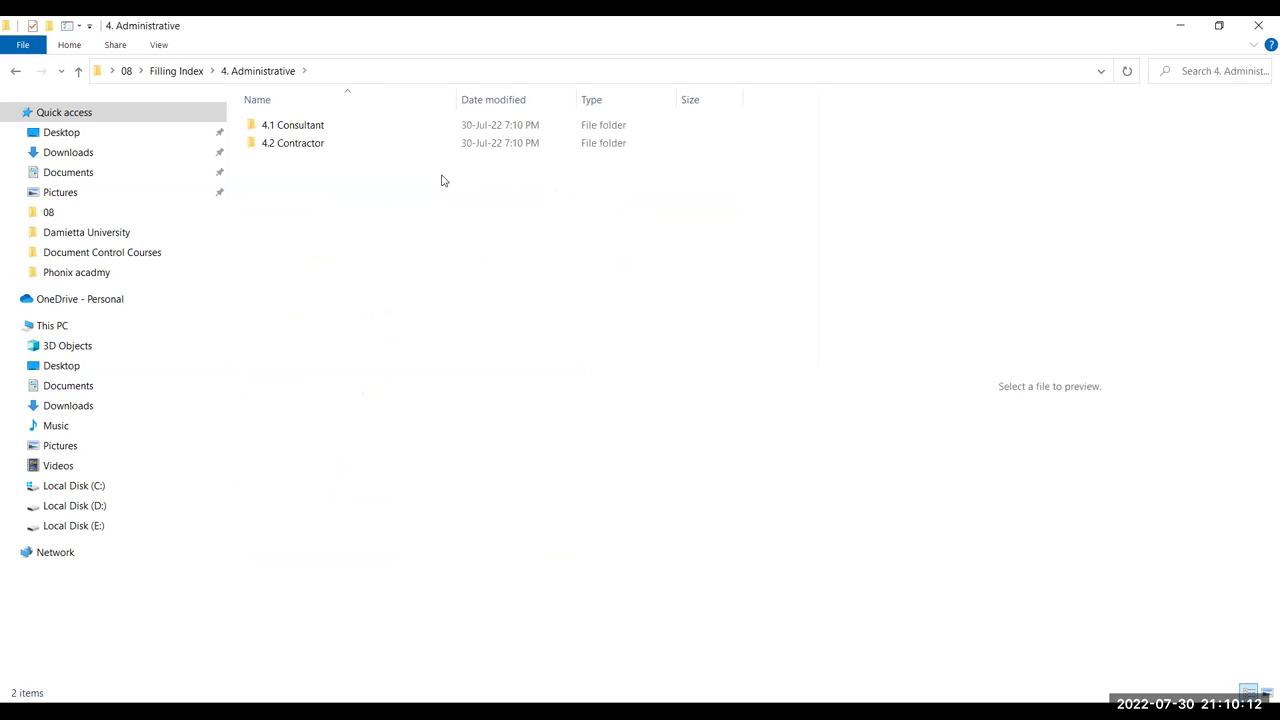
double_click(333, 131)
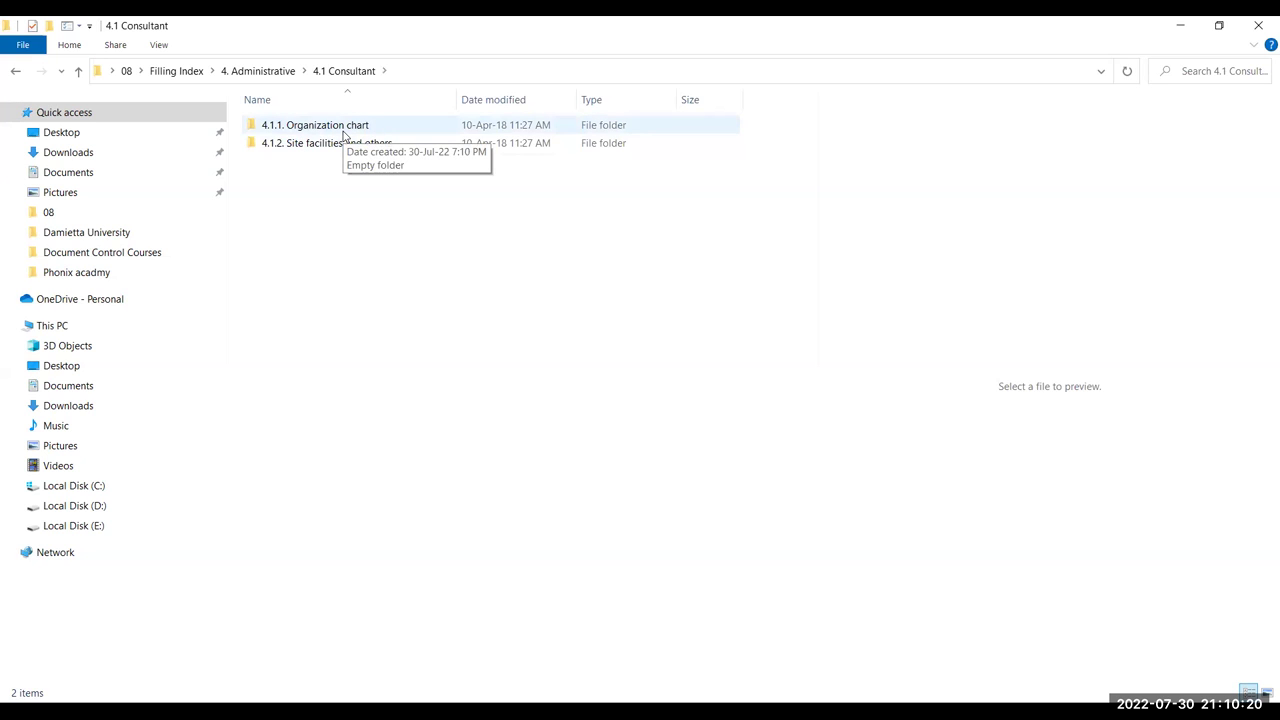
- Open the 4.1.1. Organization chart folder under 4.1 Consultant, and go back up to 4. Administrative
double_click(343, 133)
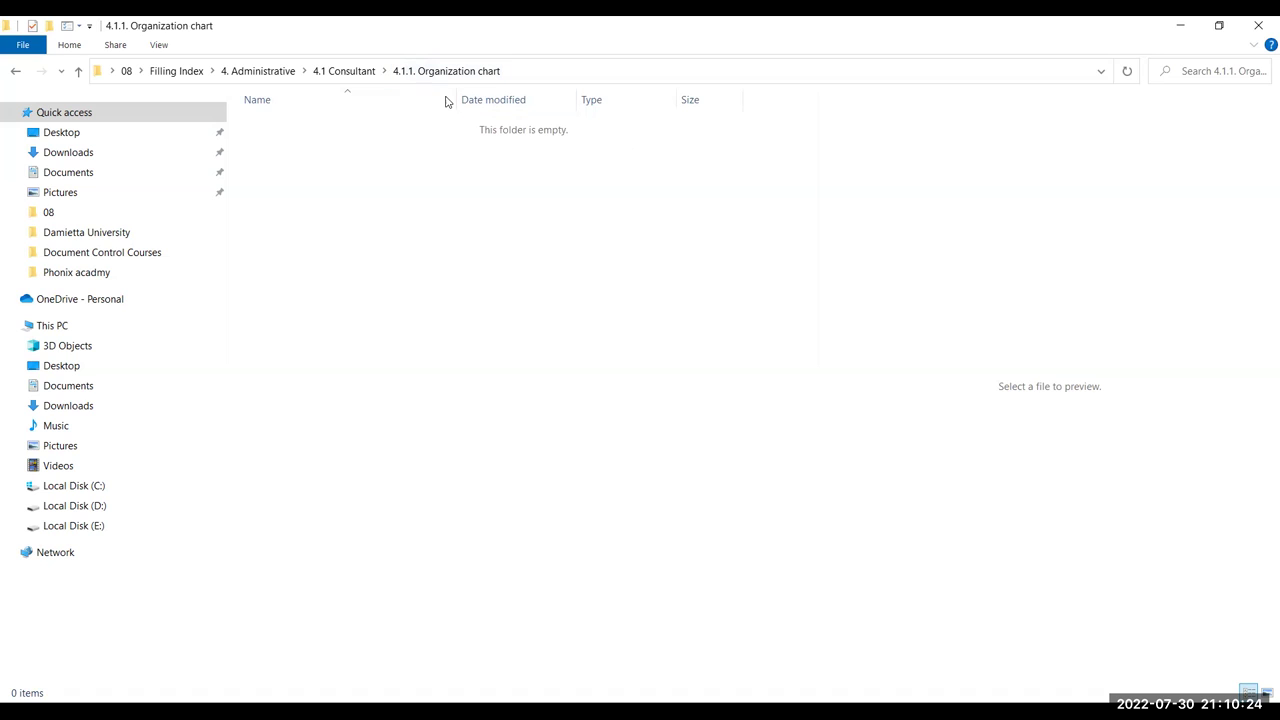
click(343, 71)
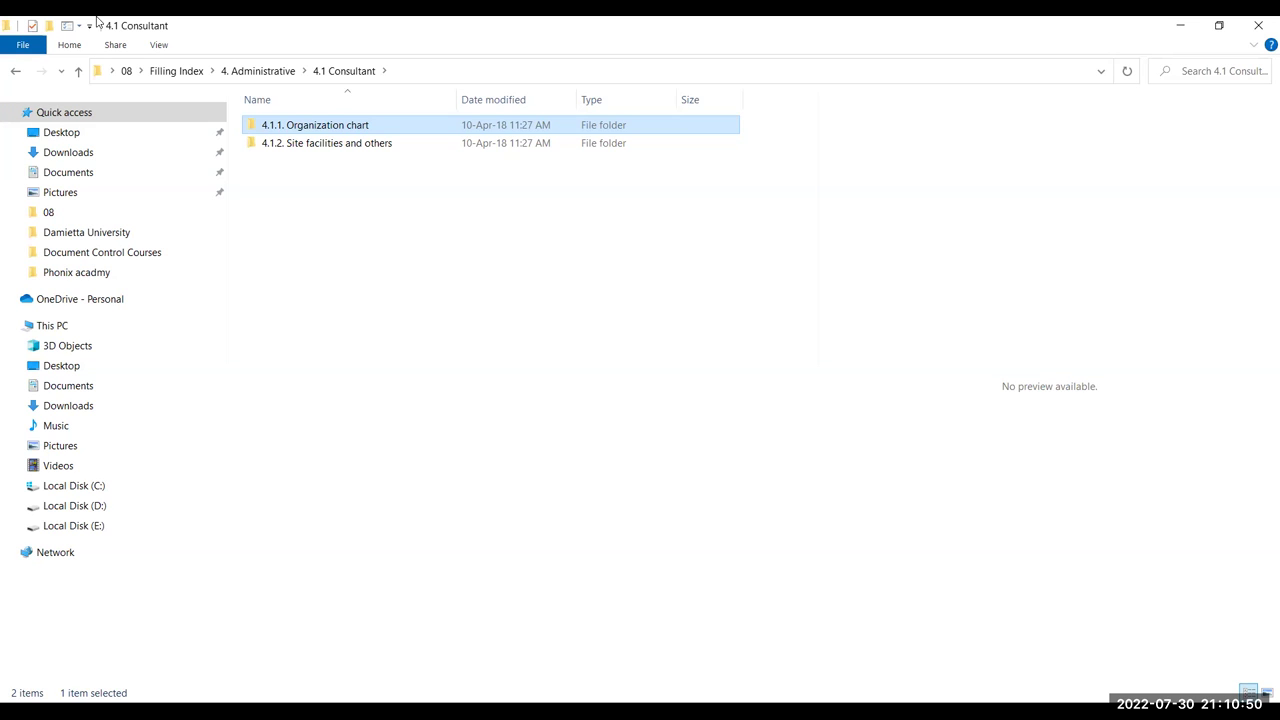
click(265, 74)
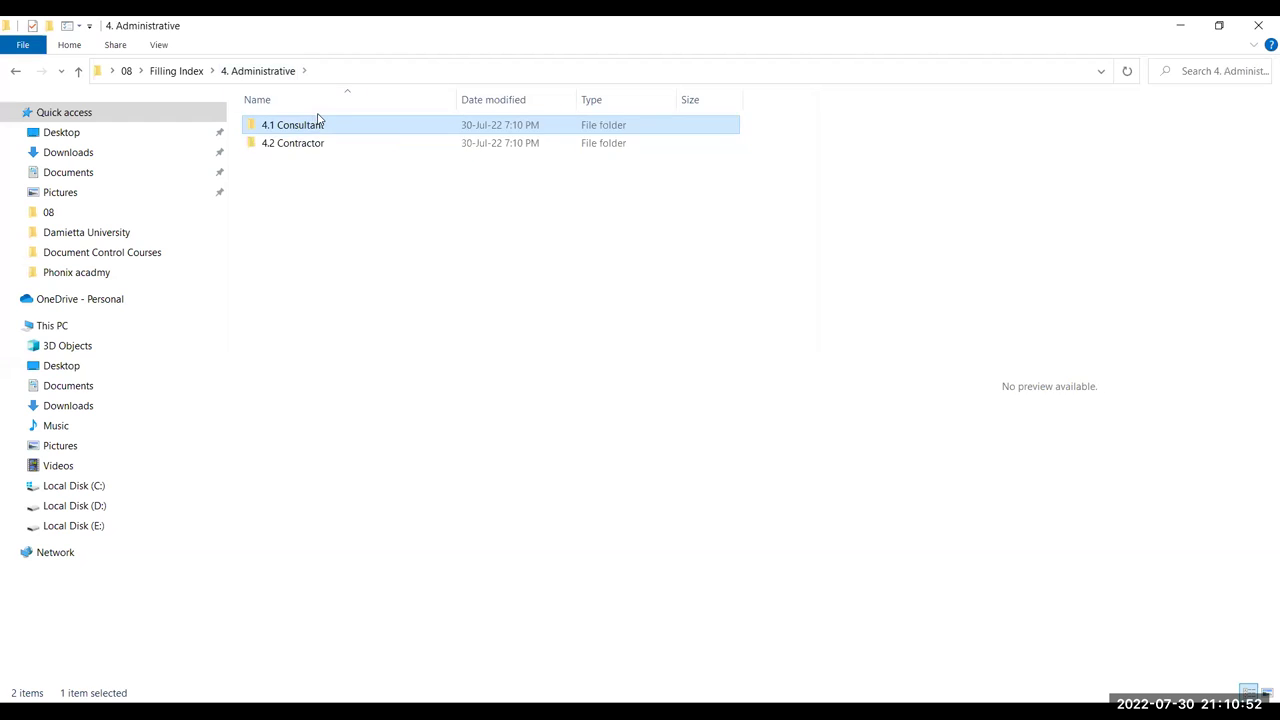
- Open 4.2 Contractor, review its Organization chart and Site facilities folders, and go back up to Filling Index
double_click(303, 146)
click(363, 127)
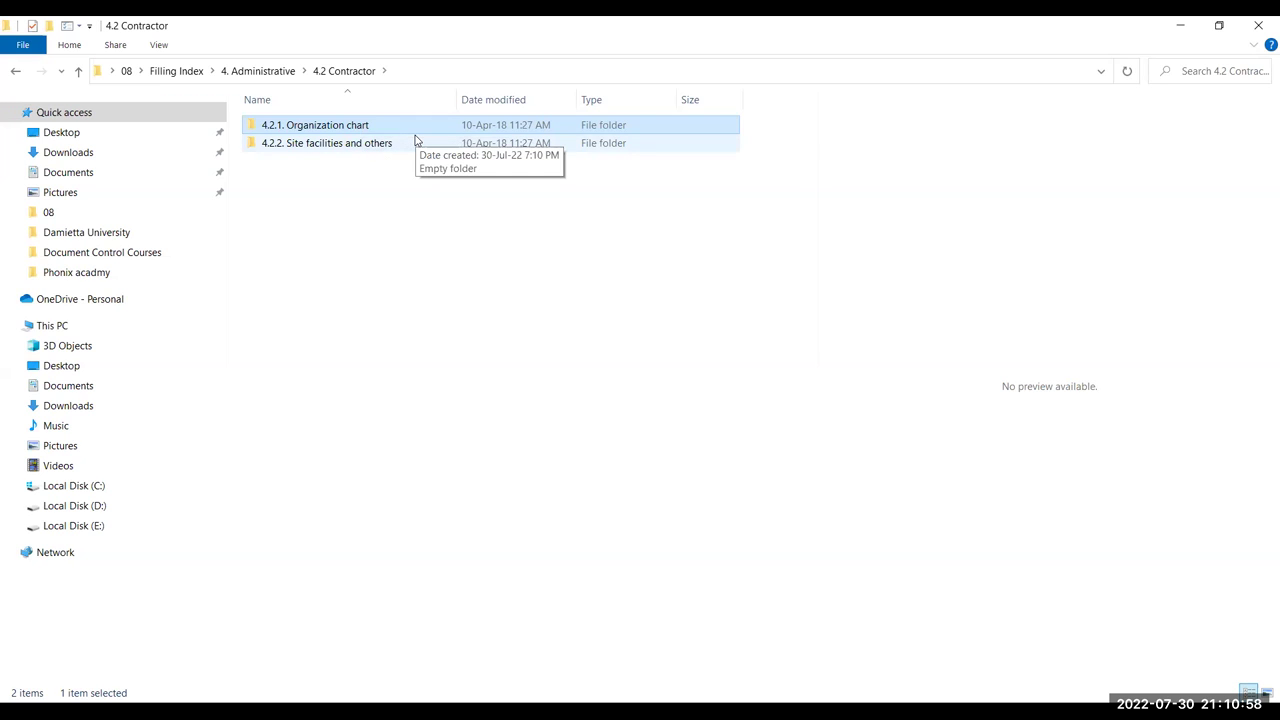
click(313, 146)
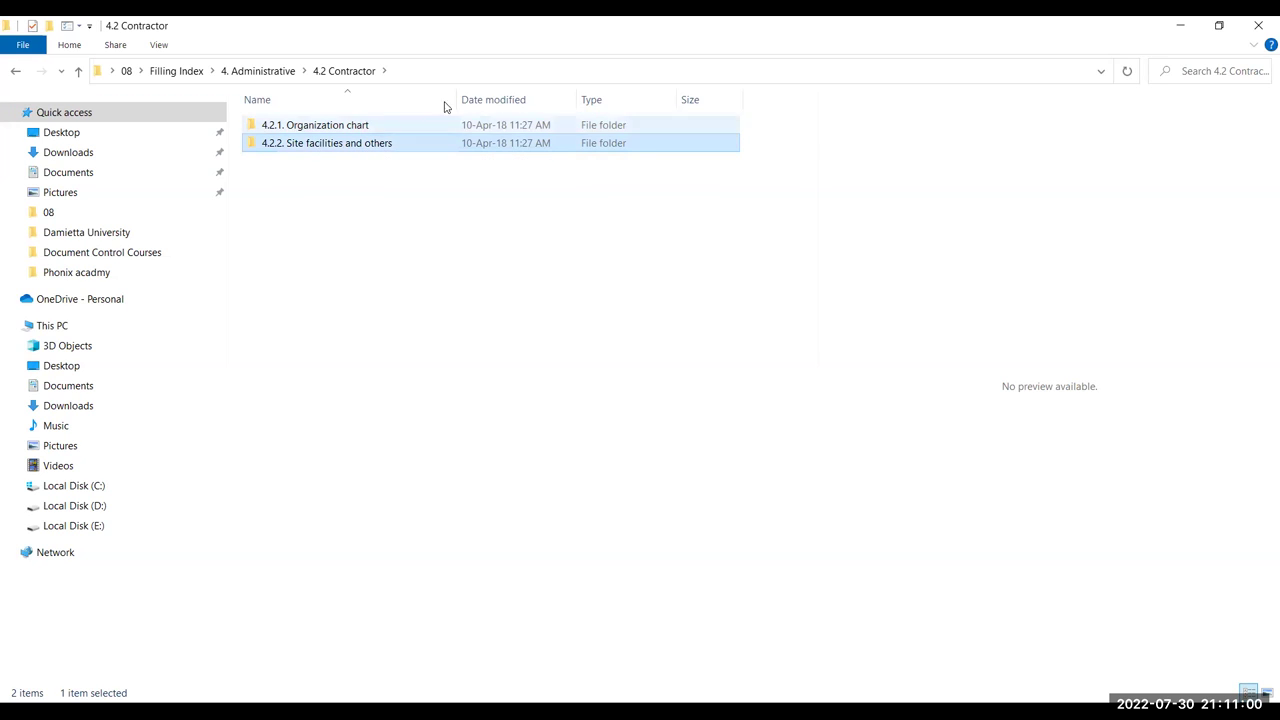
key(alt+Up)
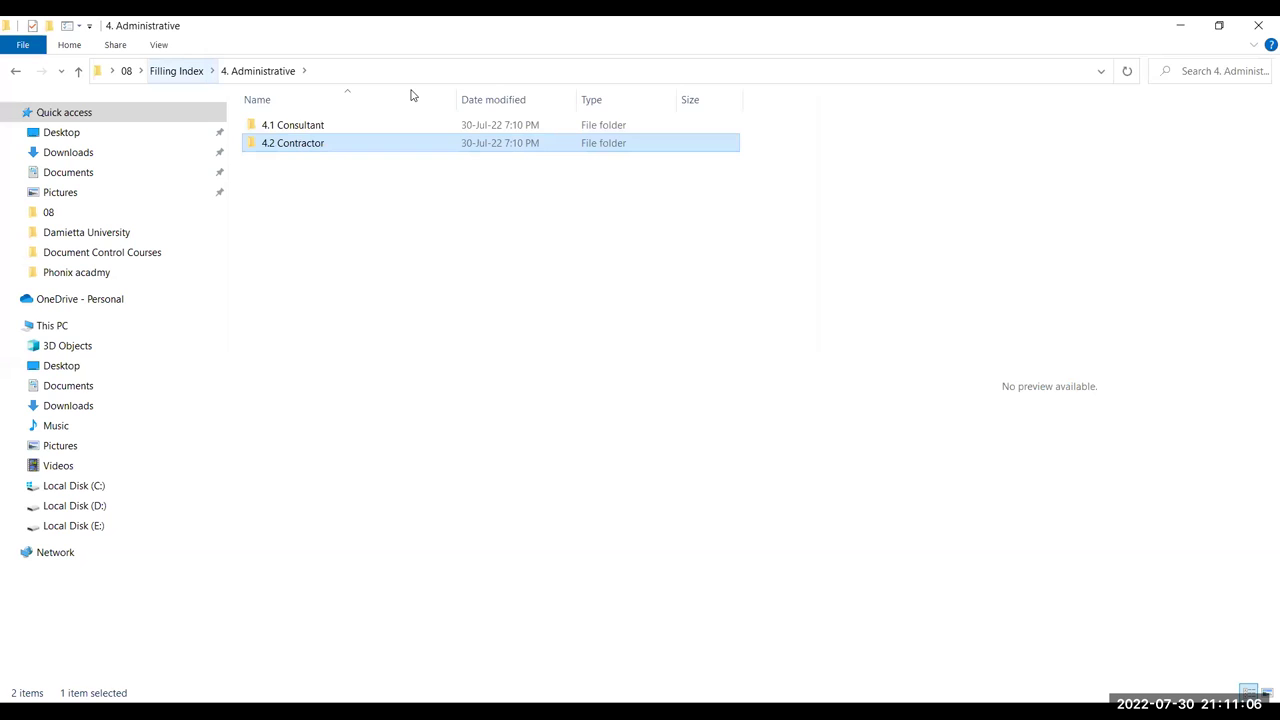
key(alt+Up)
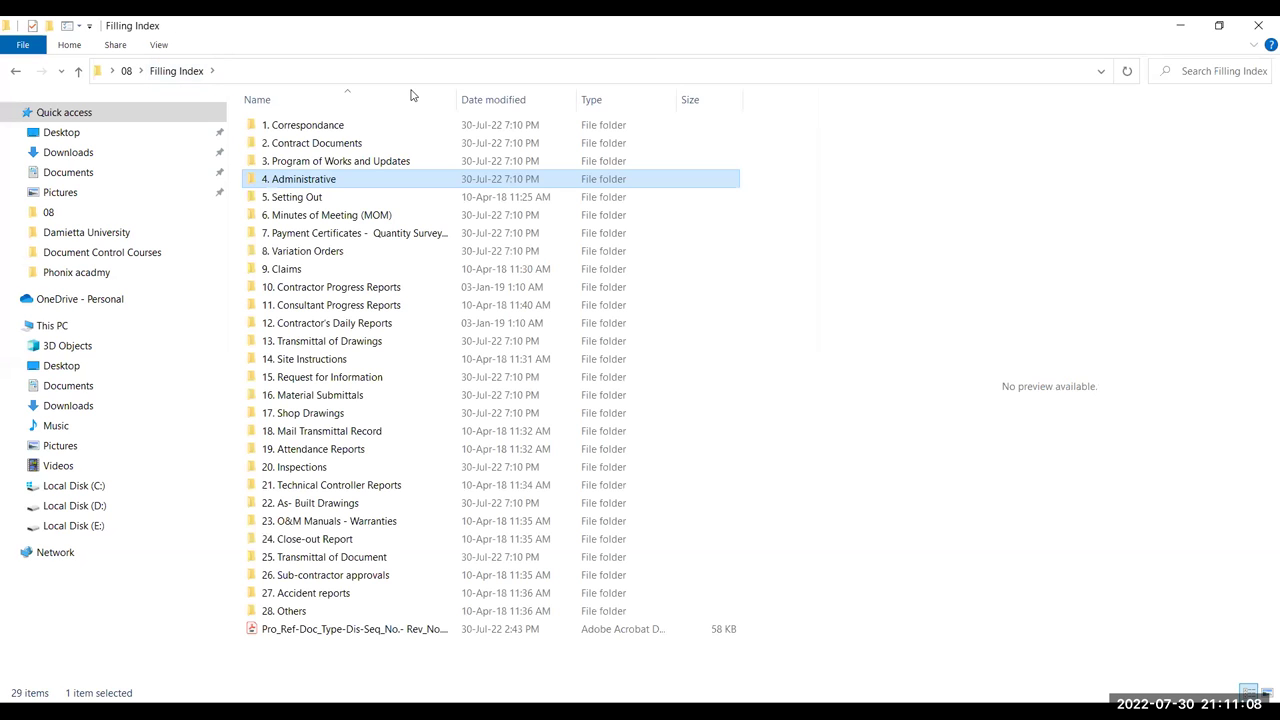
- Open the 5. Setting Out folder to check its contents, and return to Filling Index
click(338, 197)
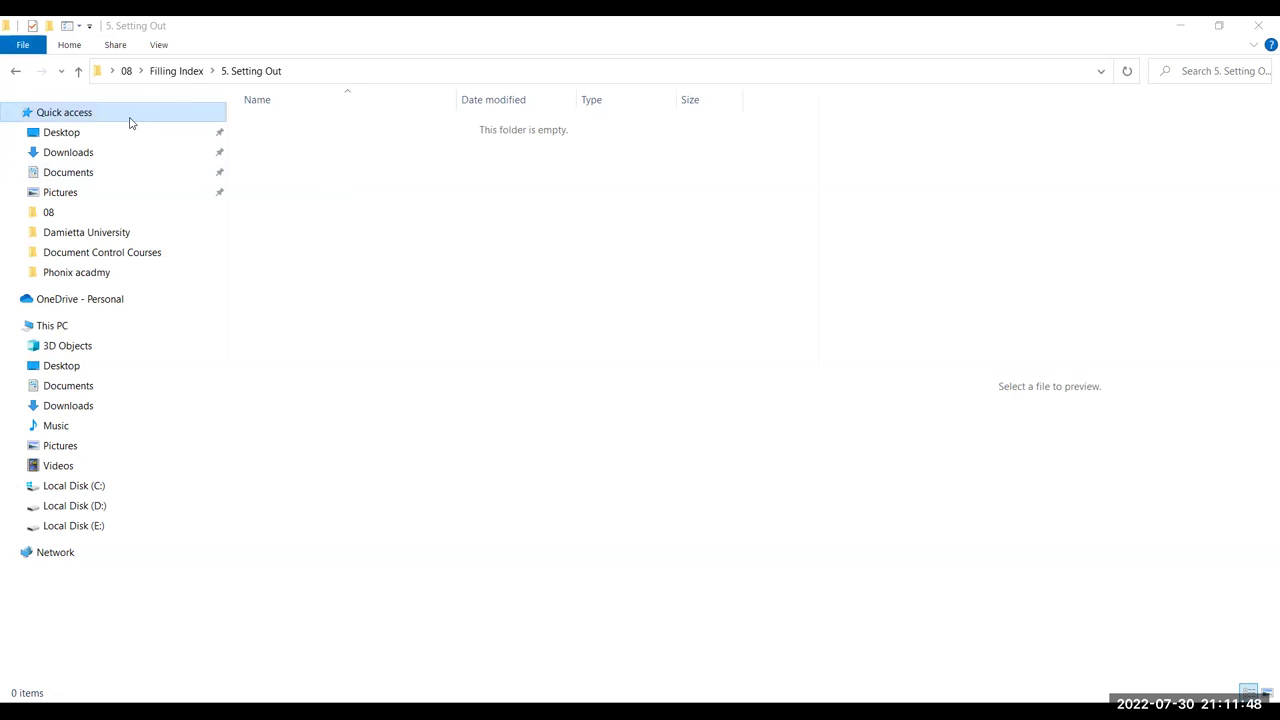
click(180, 76)
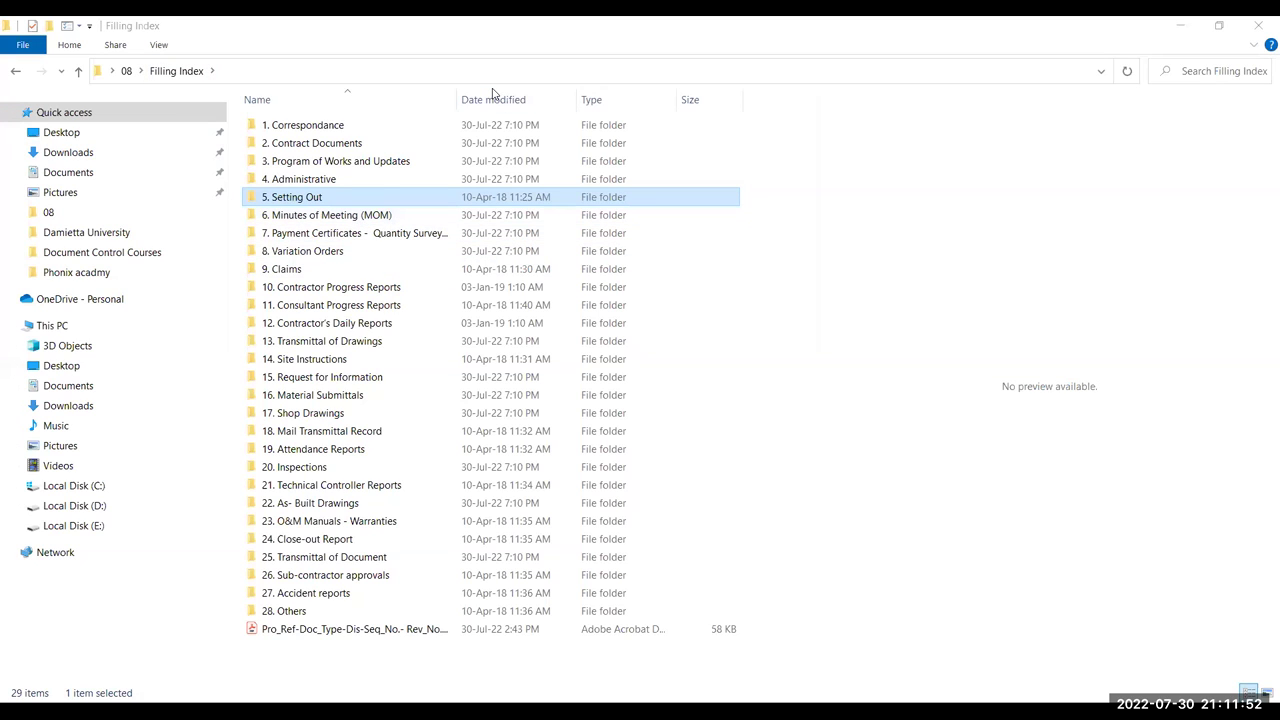
click(917, 283)
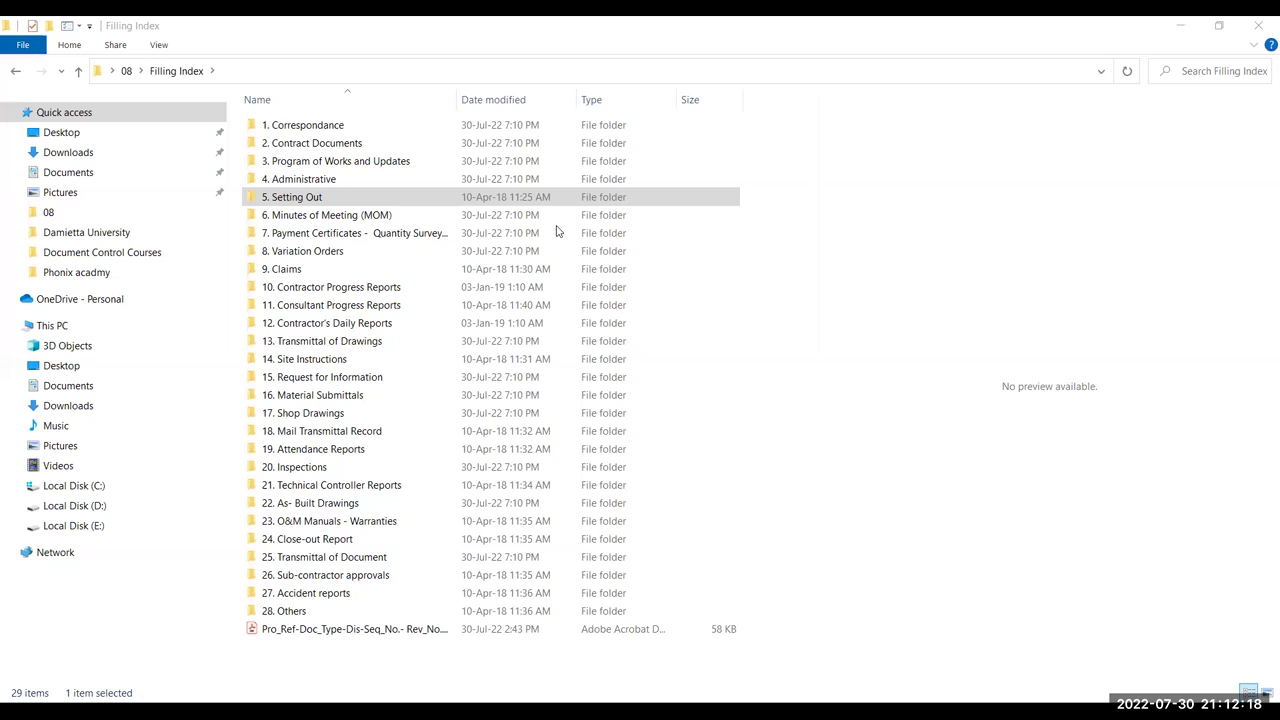
- Open 6. Minutes of Meeting (MOM), review its meeting-type subfolders, and return to Filling Index
click(388, 217)
double_click(388, 217)
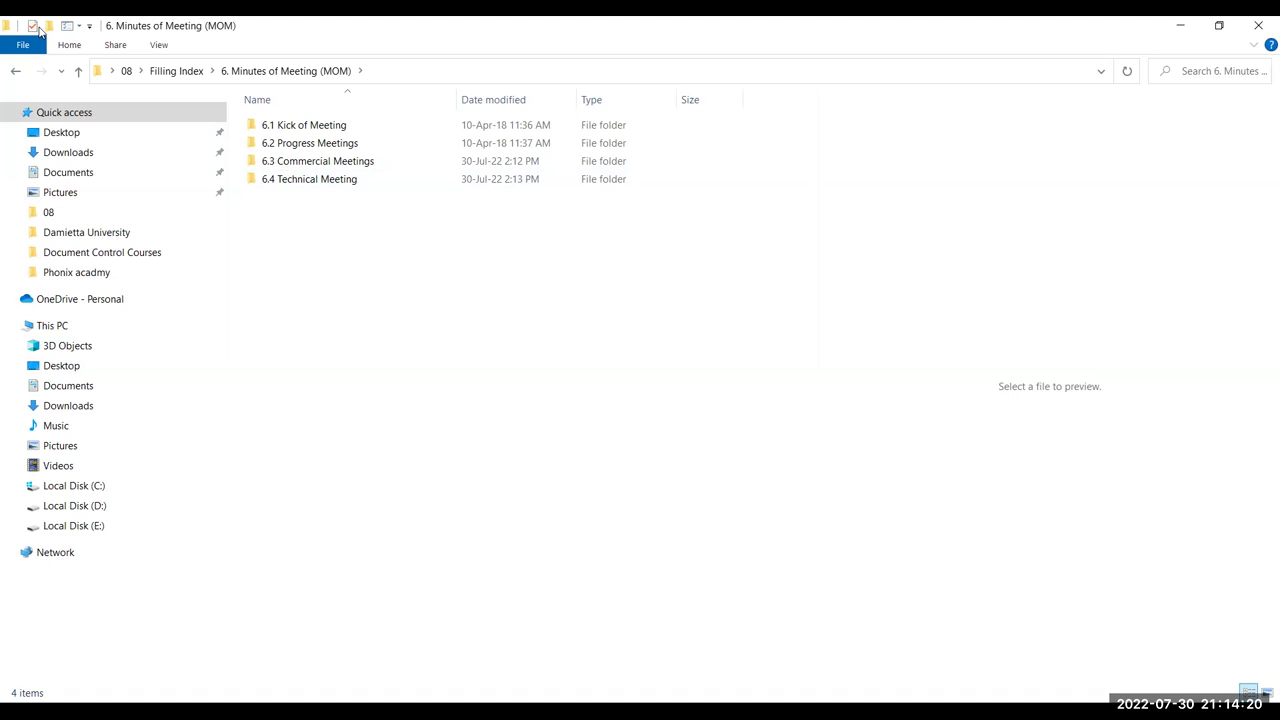
click(150, 80)
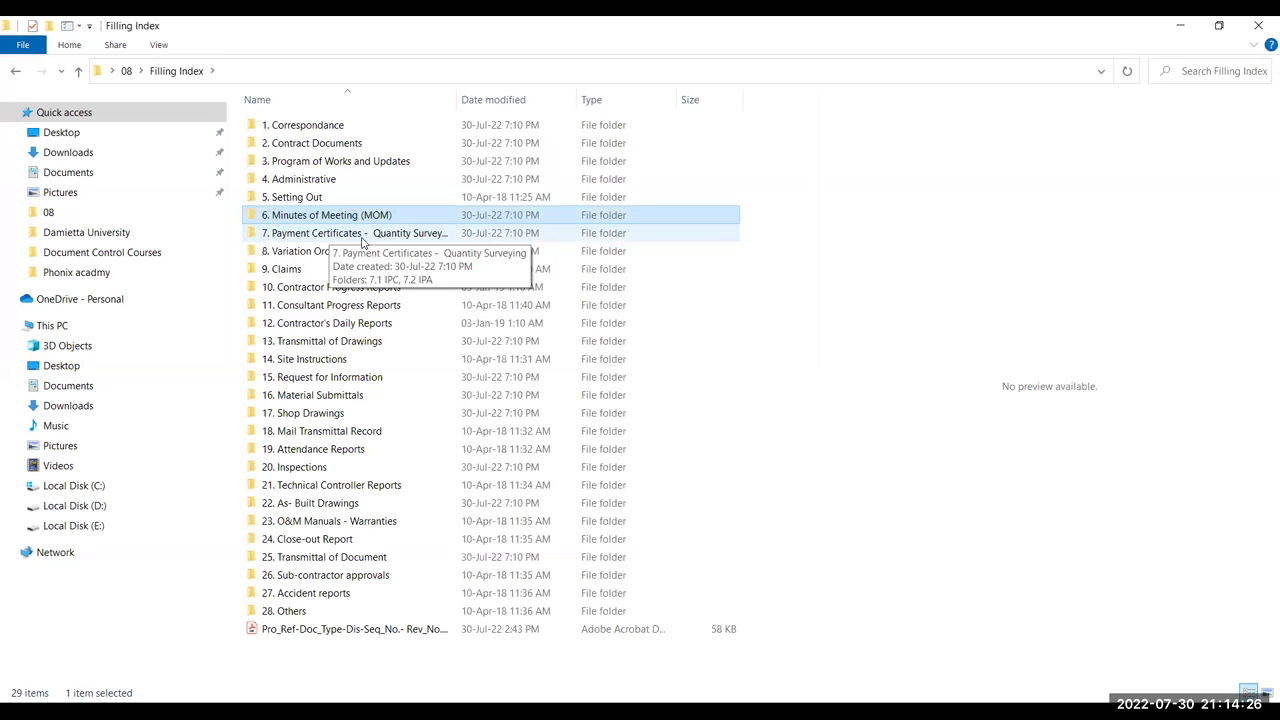
- Review the 7.1 IPC and 7.2 IPA folders in 7. Payment Certificates - Quantity Surveying, opening 7.1 IPC, and return to Filling Index
double_click(363, 240)
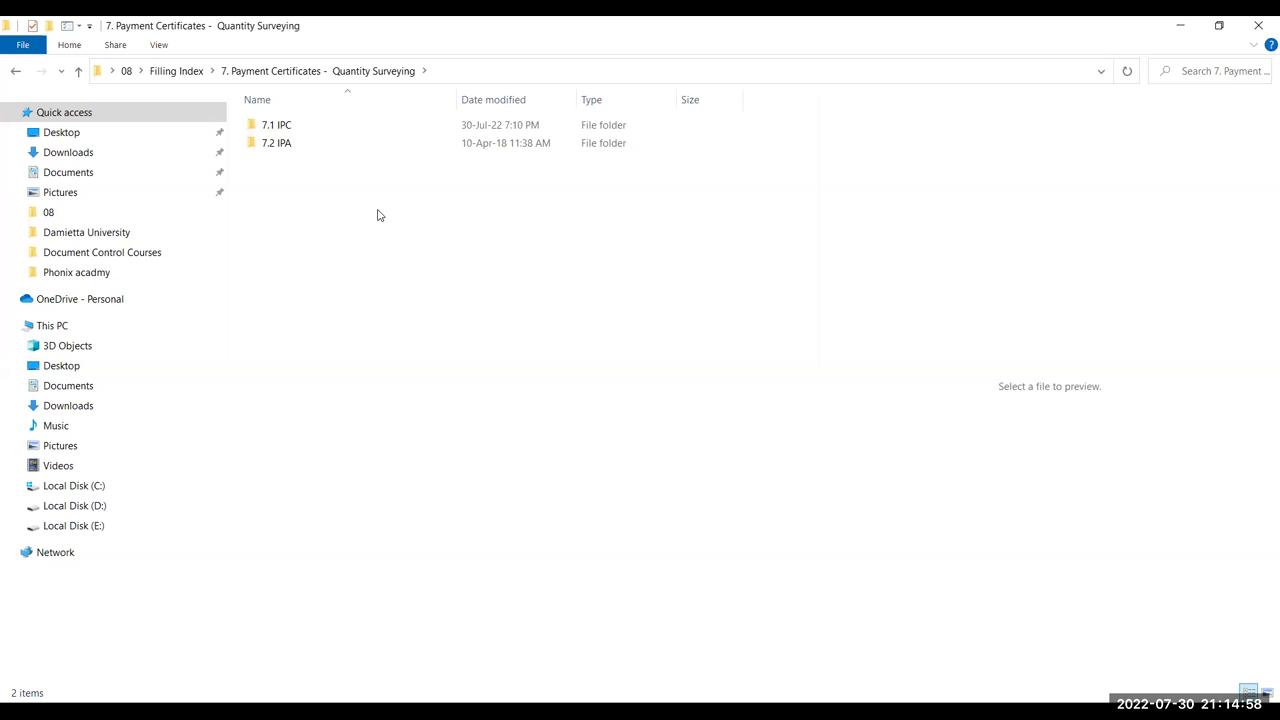
double_click(337, 126)
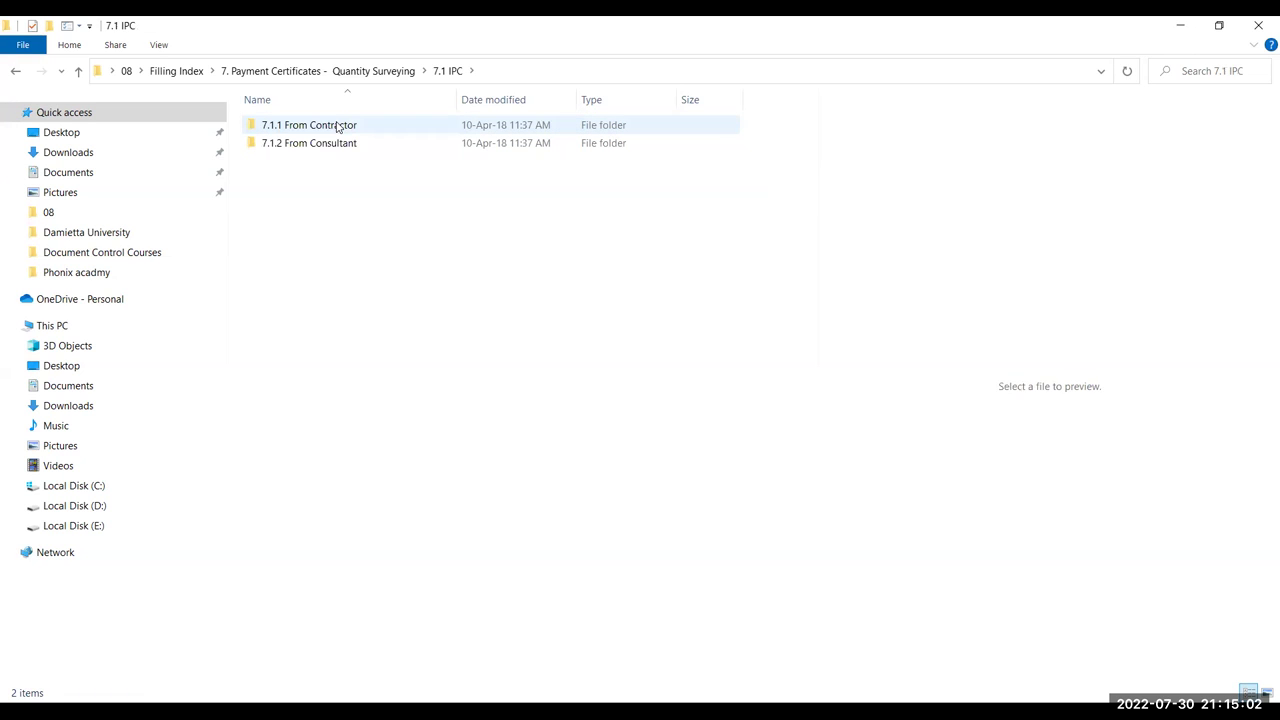
click(386, 71)
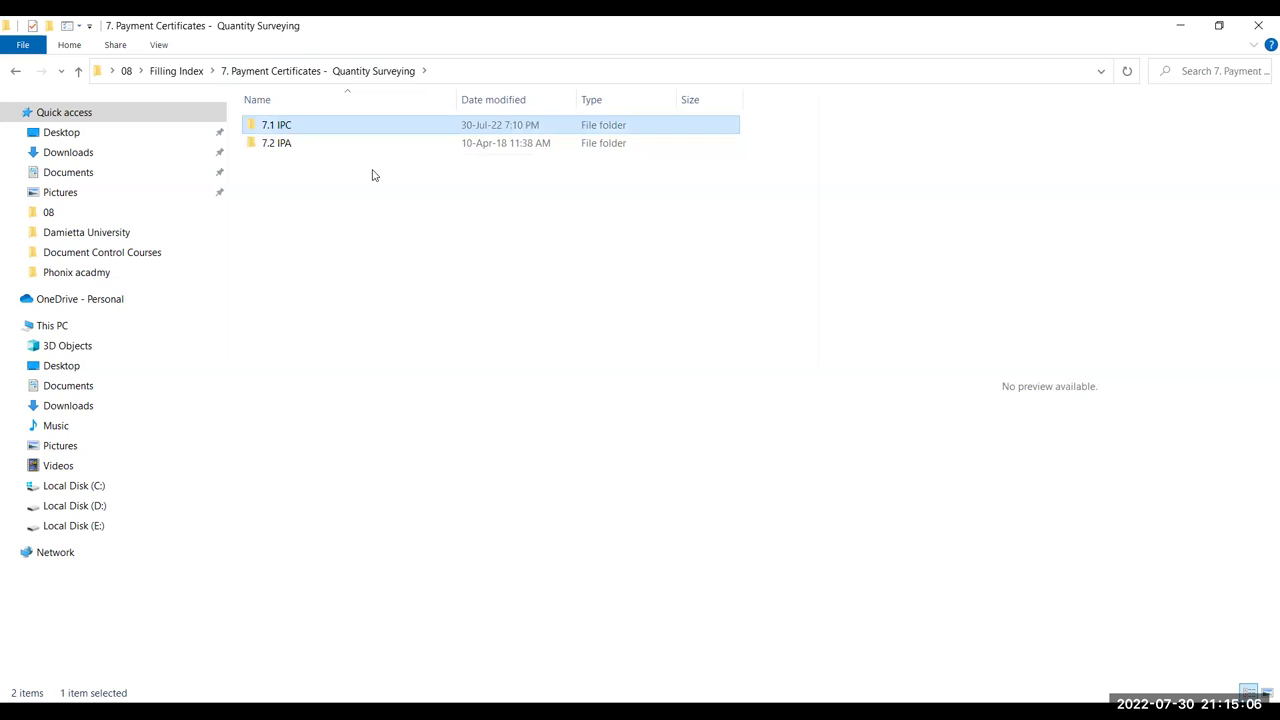
click(407, 150)
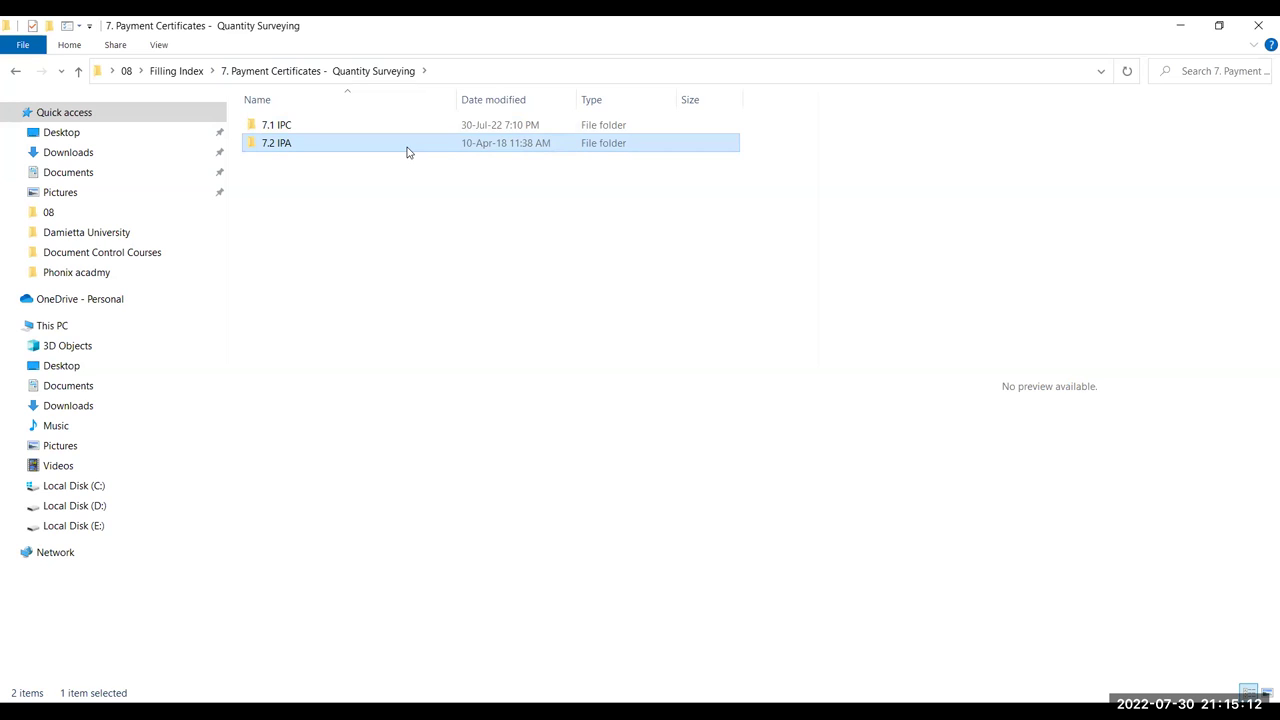
key(Up)
key(Return)
click(410, 70)
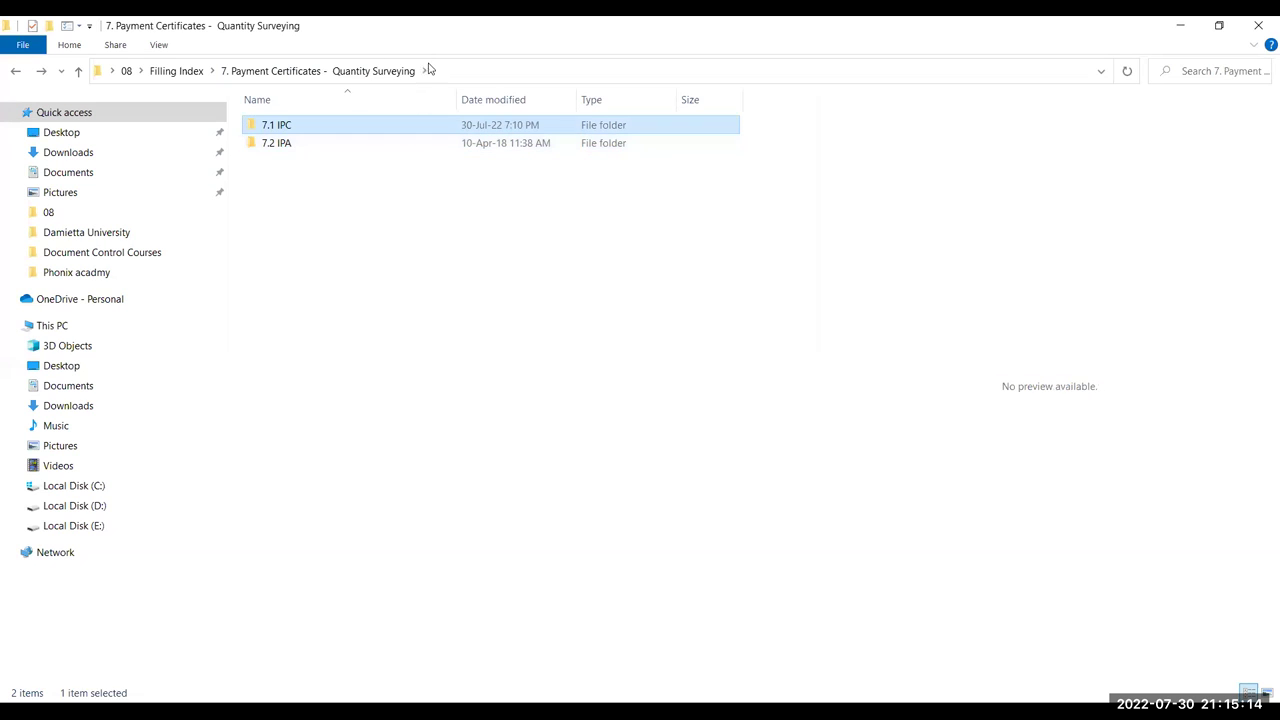
click(190, 71)
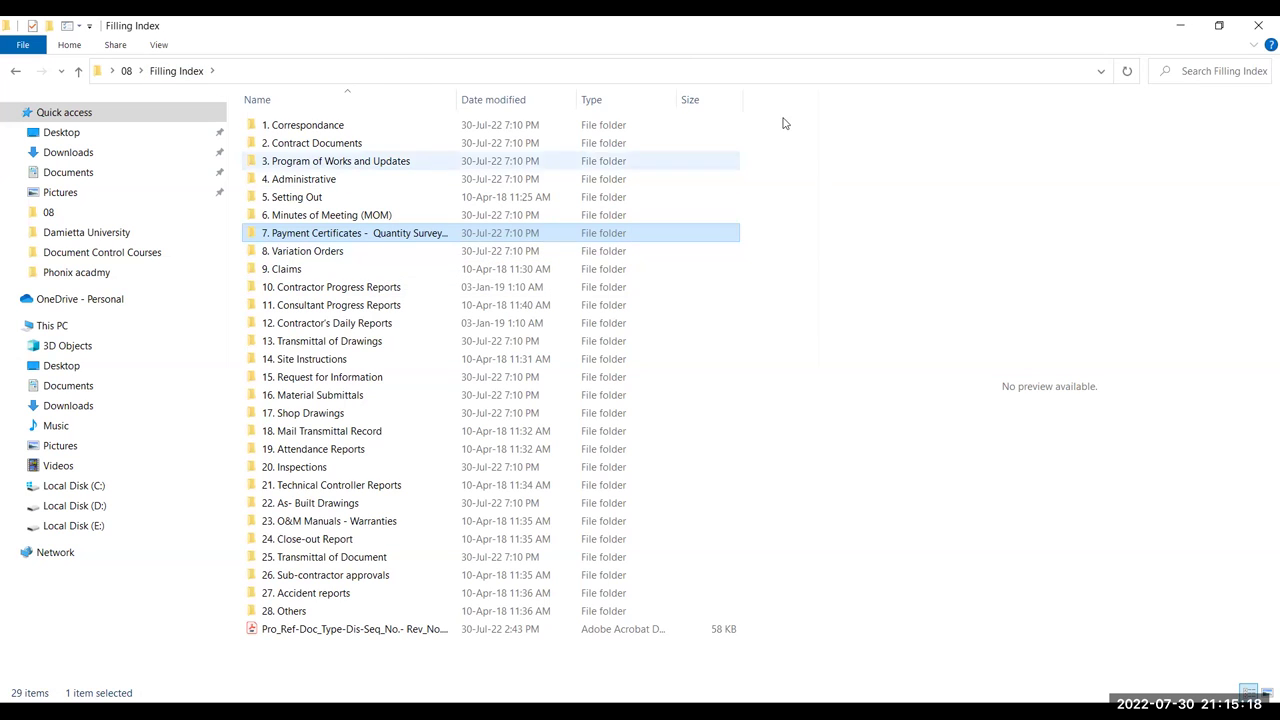
- Review the subfolders of 8. Variation Orders, and back in Filling Index go through the report folders 10, 11 and 12
double_click(290, 251)
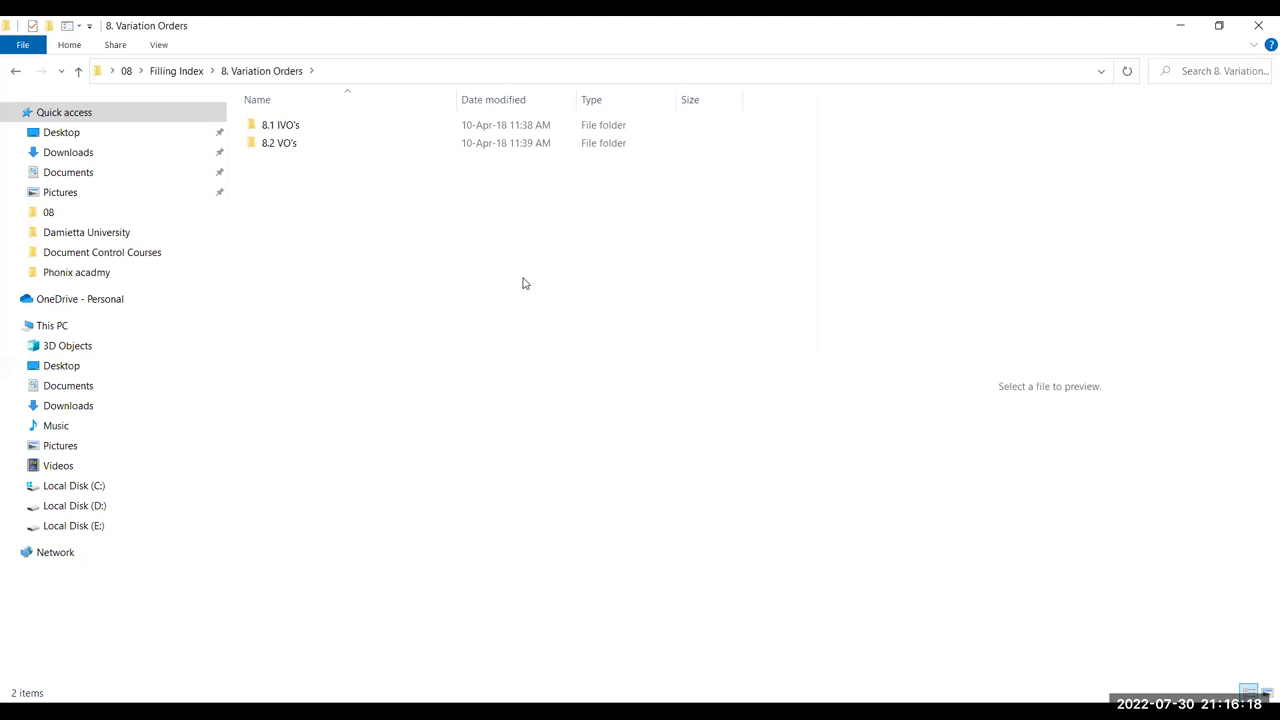
click(182, 71)
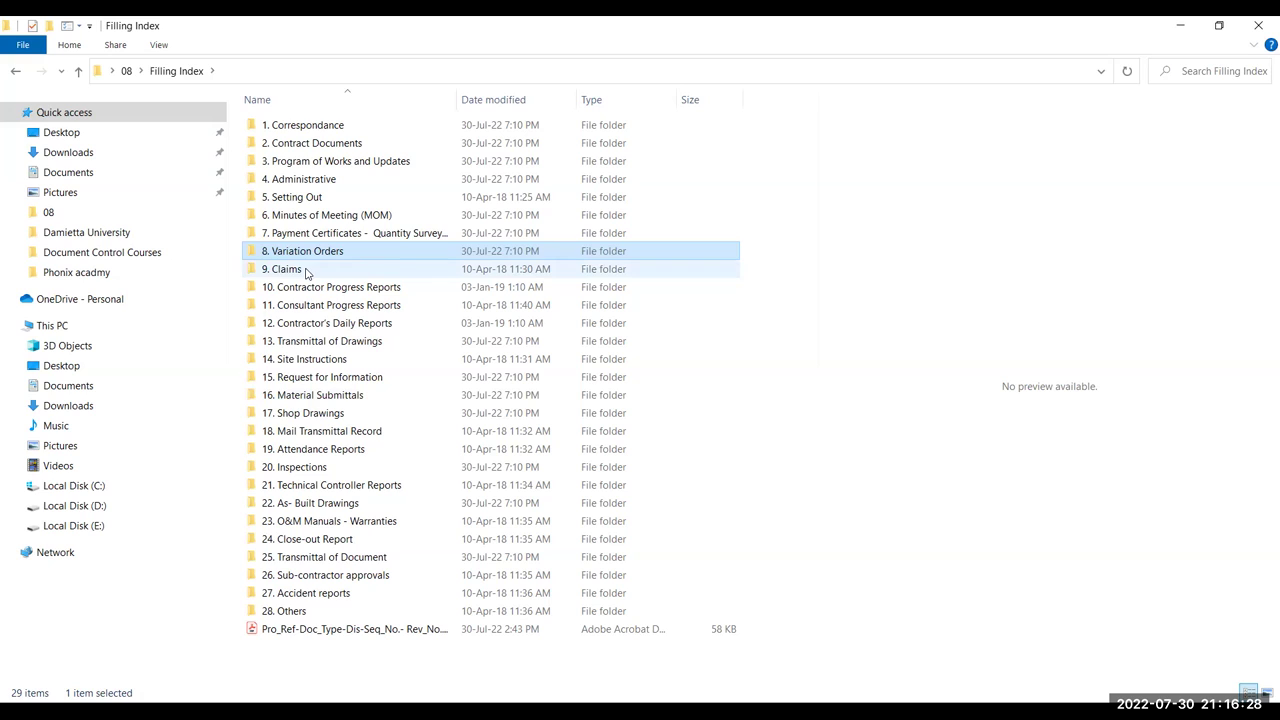
click(403, 294)
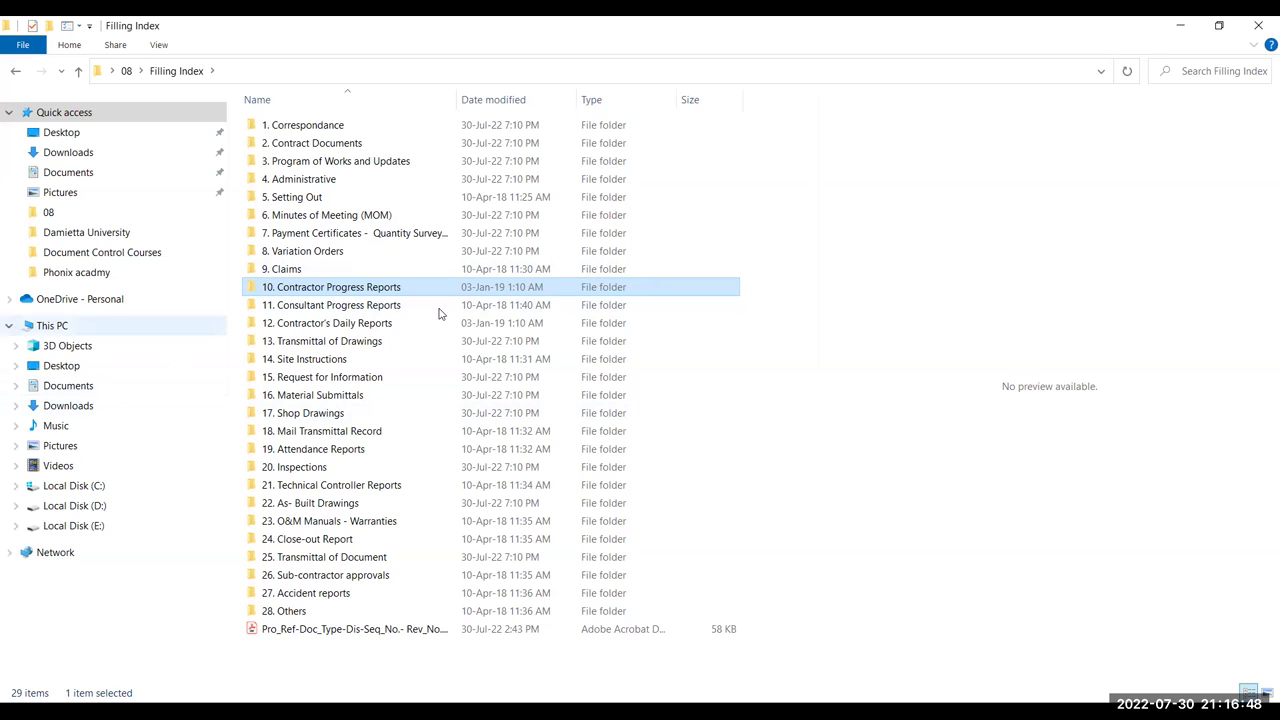
click(343, 306)
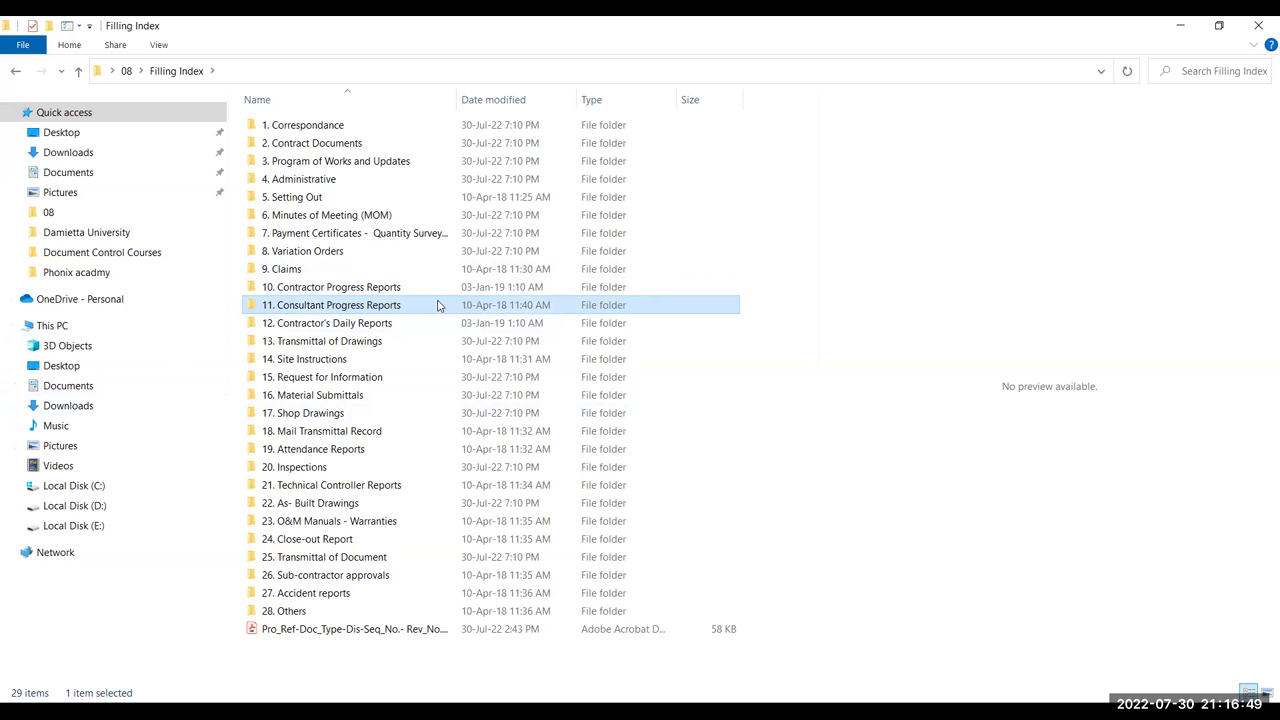
click(381, 328)
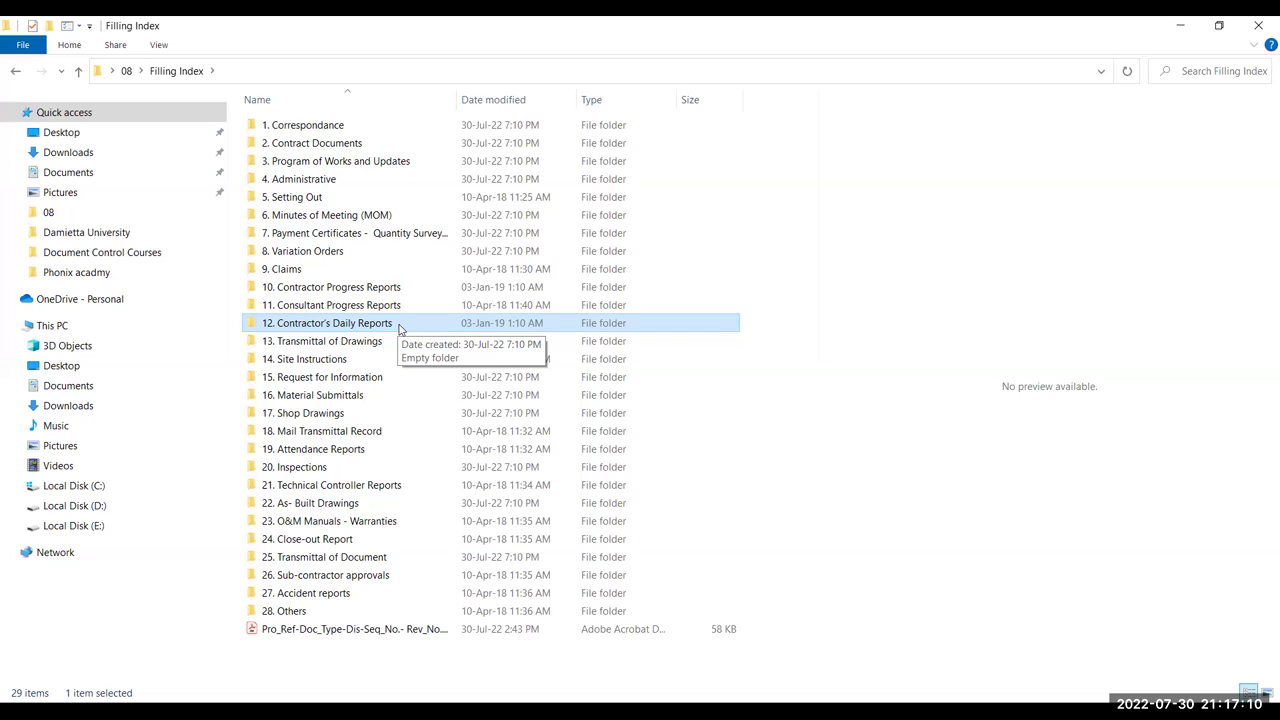
- Open 13. Transmittal of Drawings, check the Incoming and Outgoing folders in 13.1. Structures, and return to Filling Index
click(345, 341)
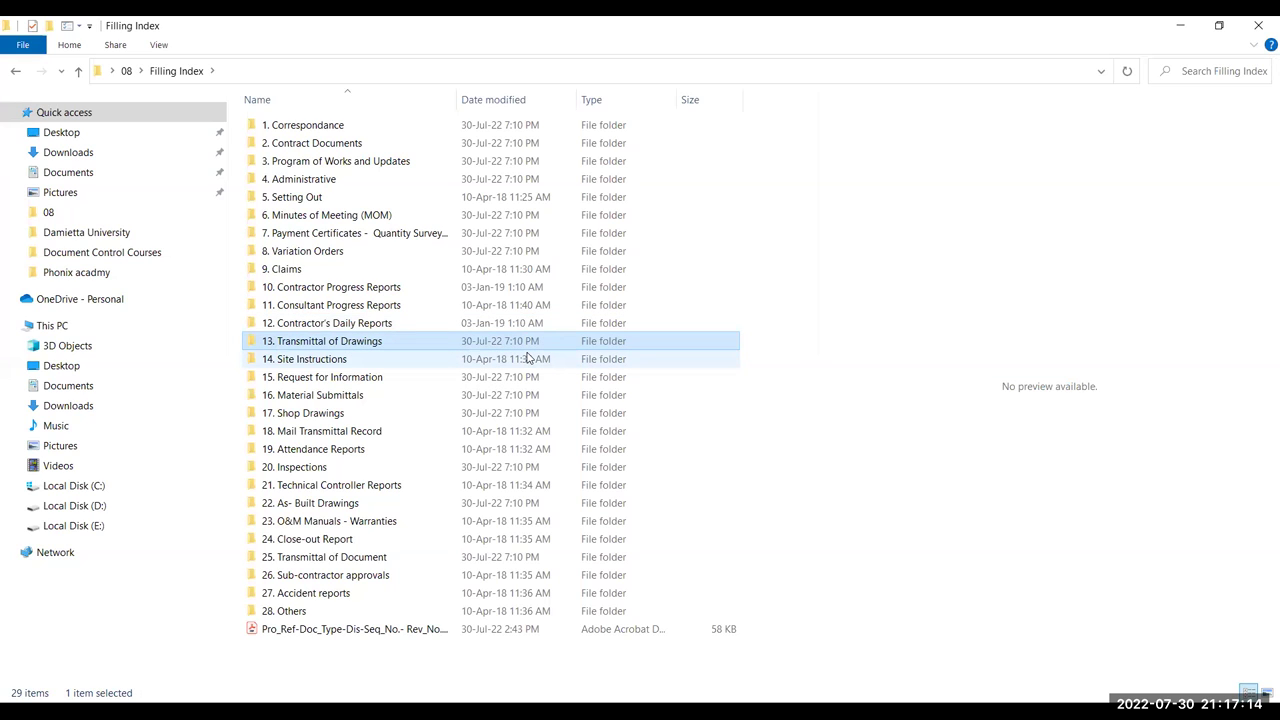
double_click(373, 343)
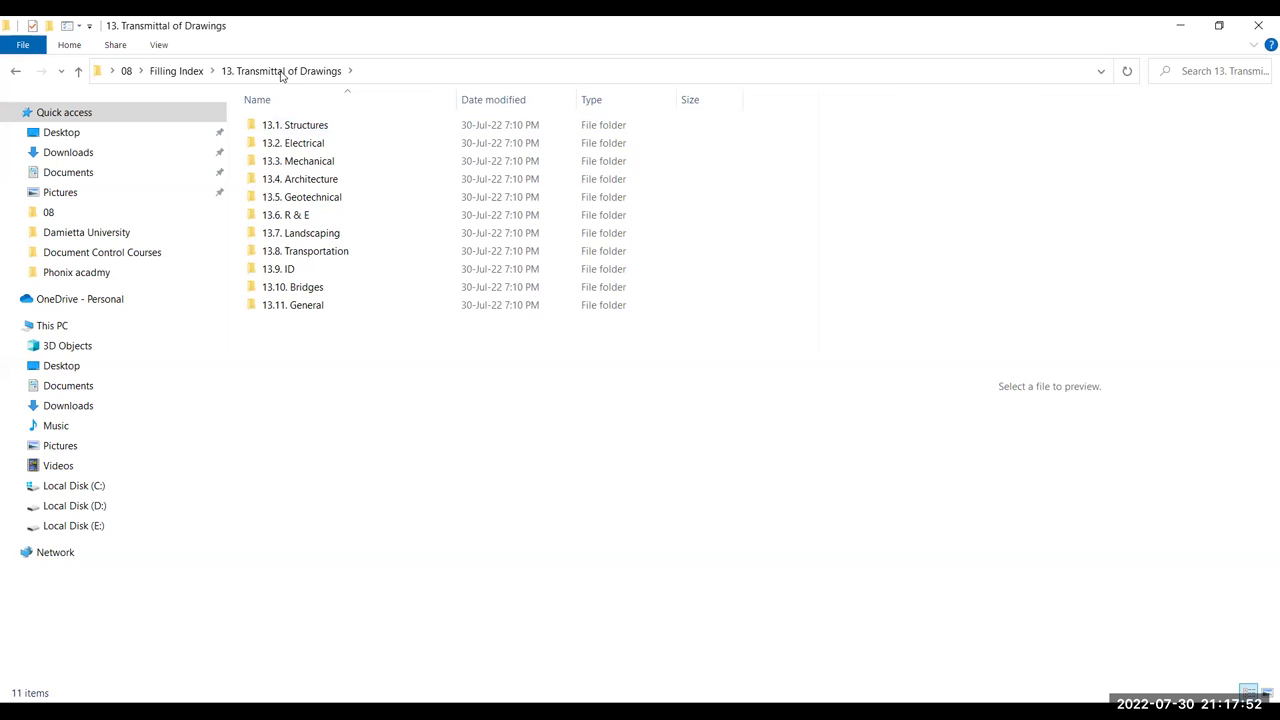
double_click(316, 128)
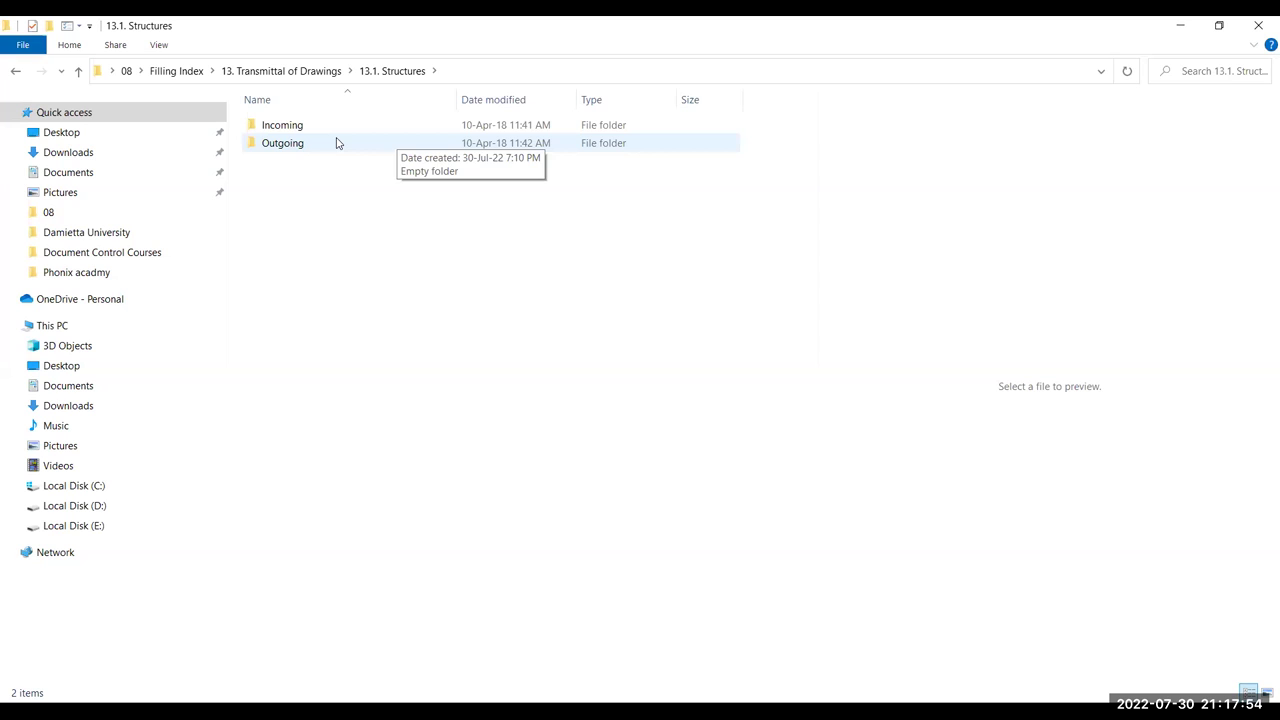
double_click(276, 128)
key(alt+Left)
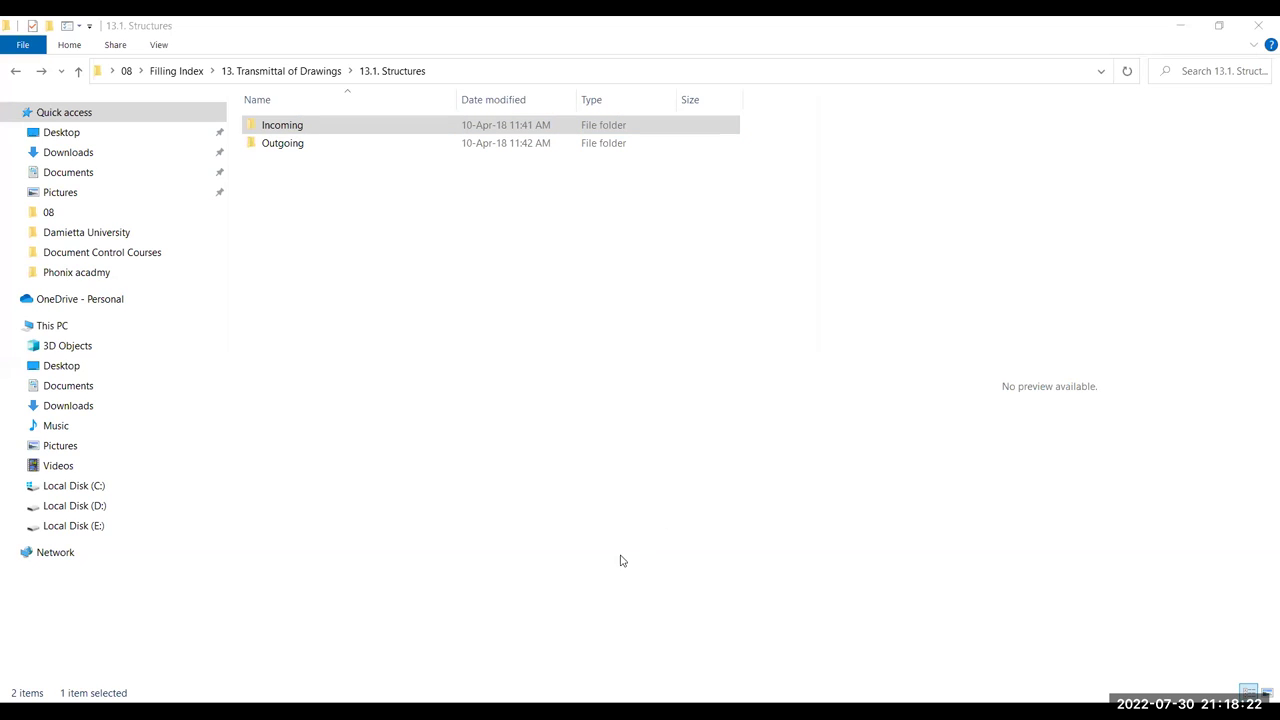
click(308, 150)
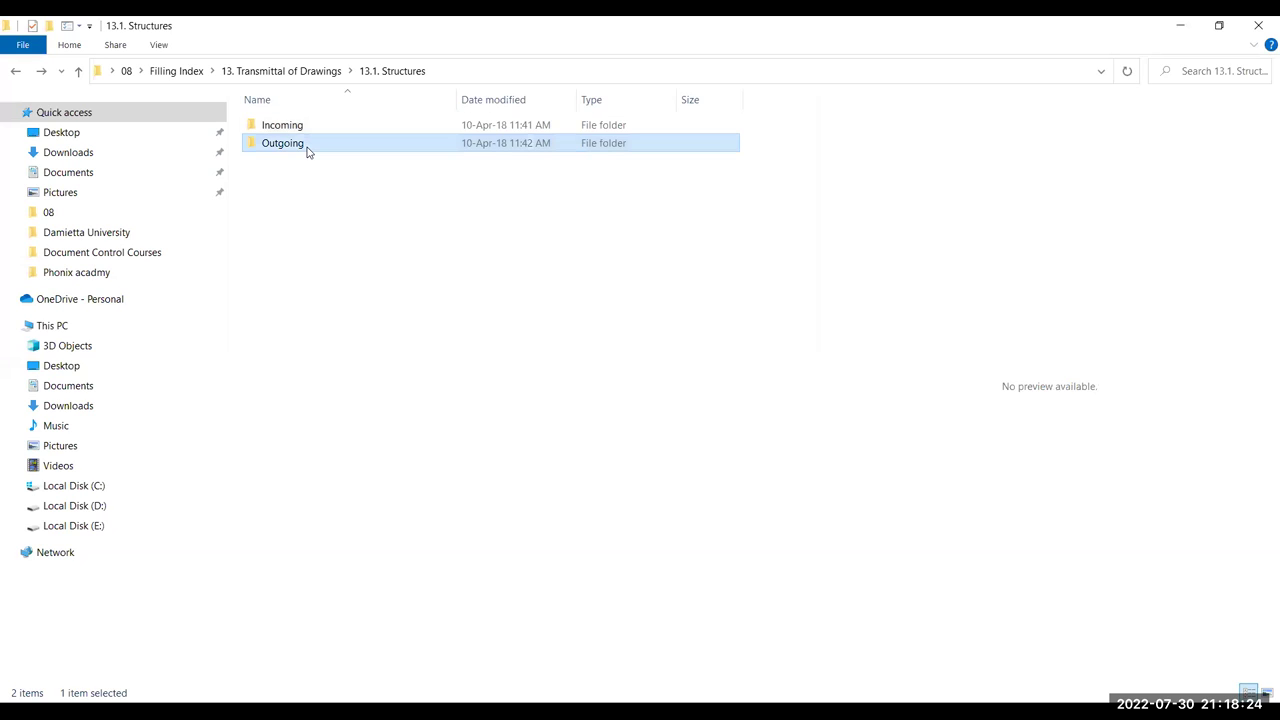
double_click(308, 150)
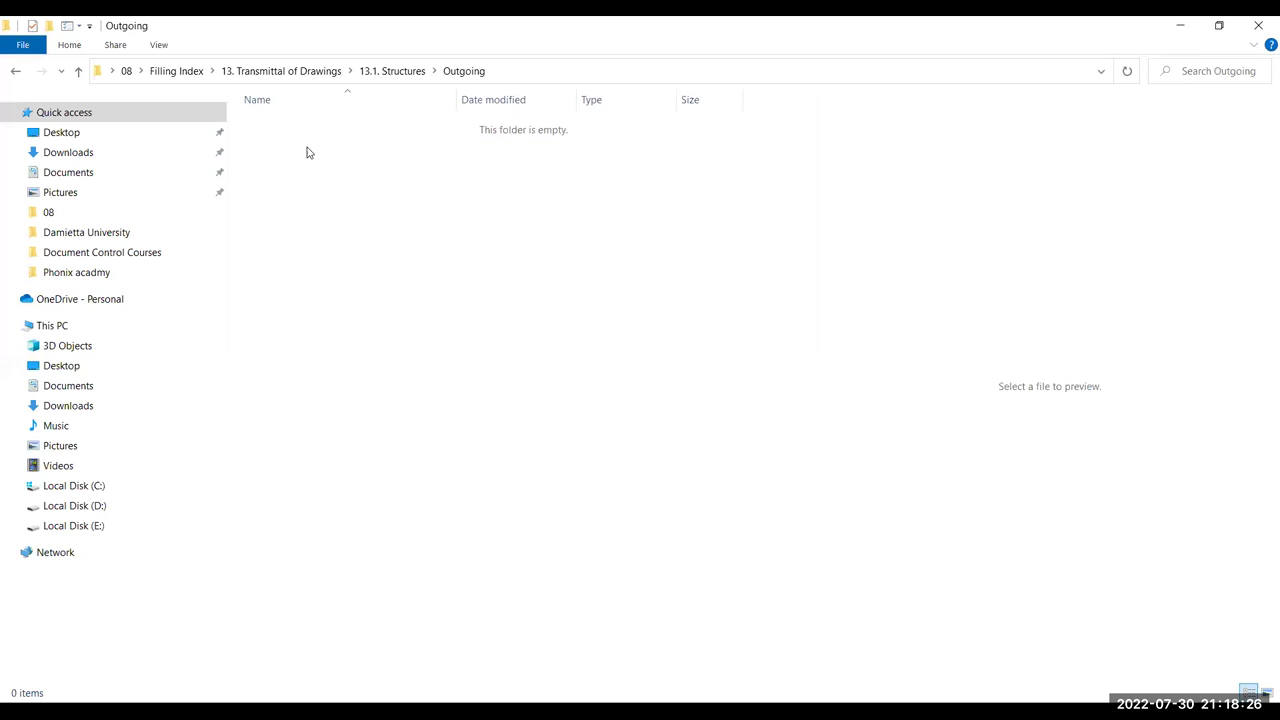
click(388, 73)
click(303, 84)
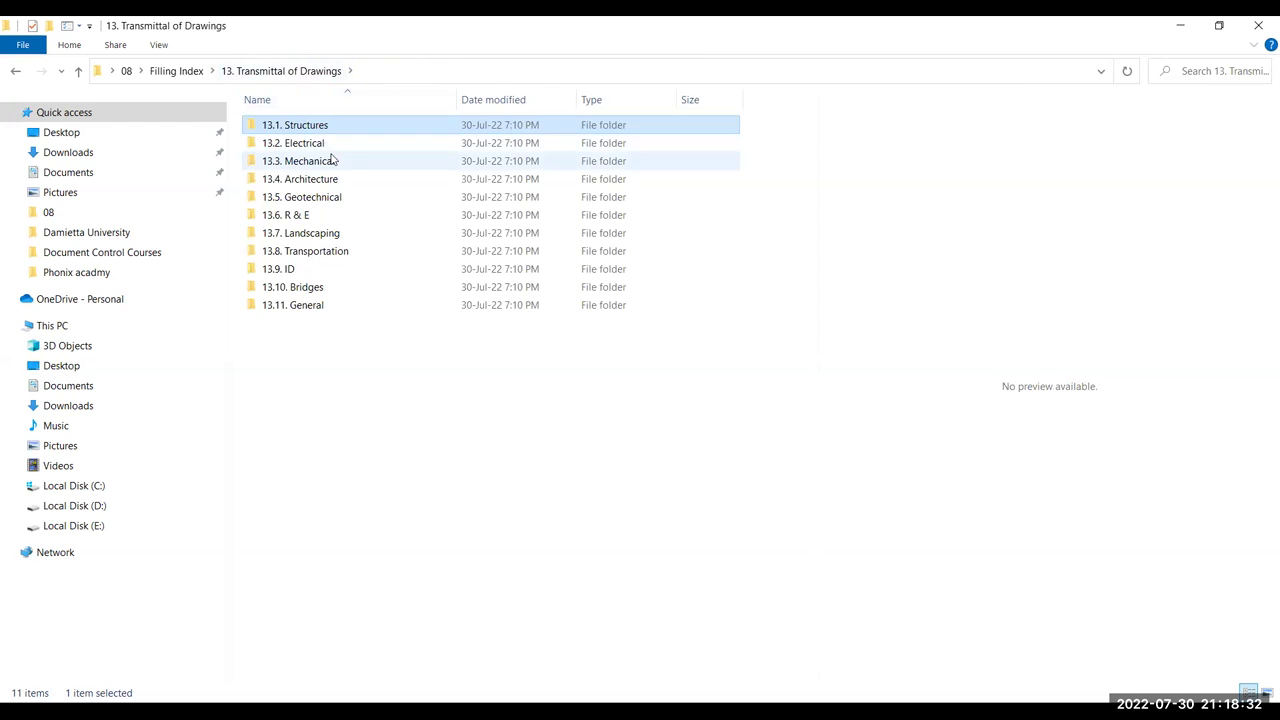
click(191, 79)
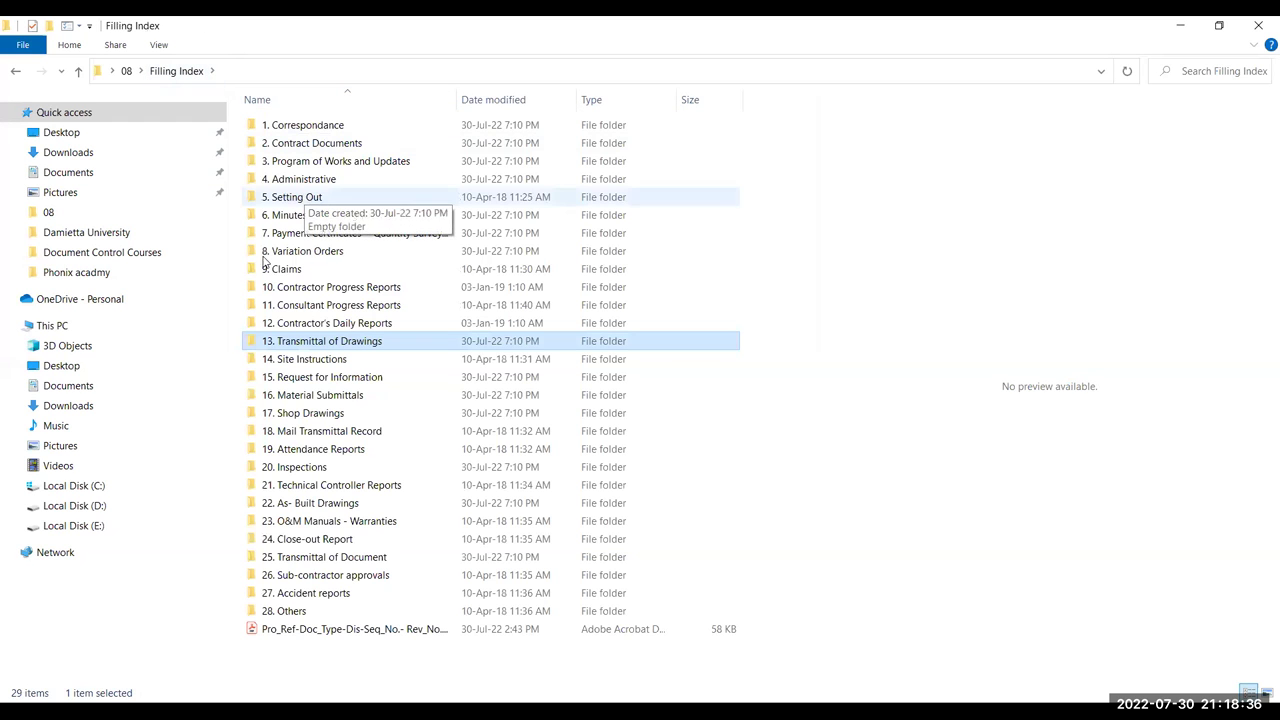
- Open the 14. Site Instructions folder to check its contents, and go back to Filling Index
click(347, 362)
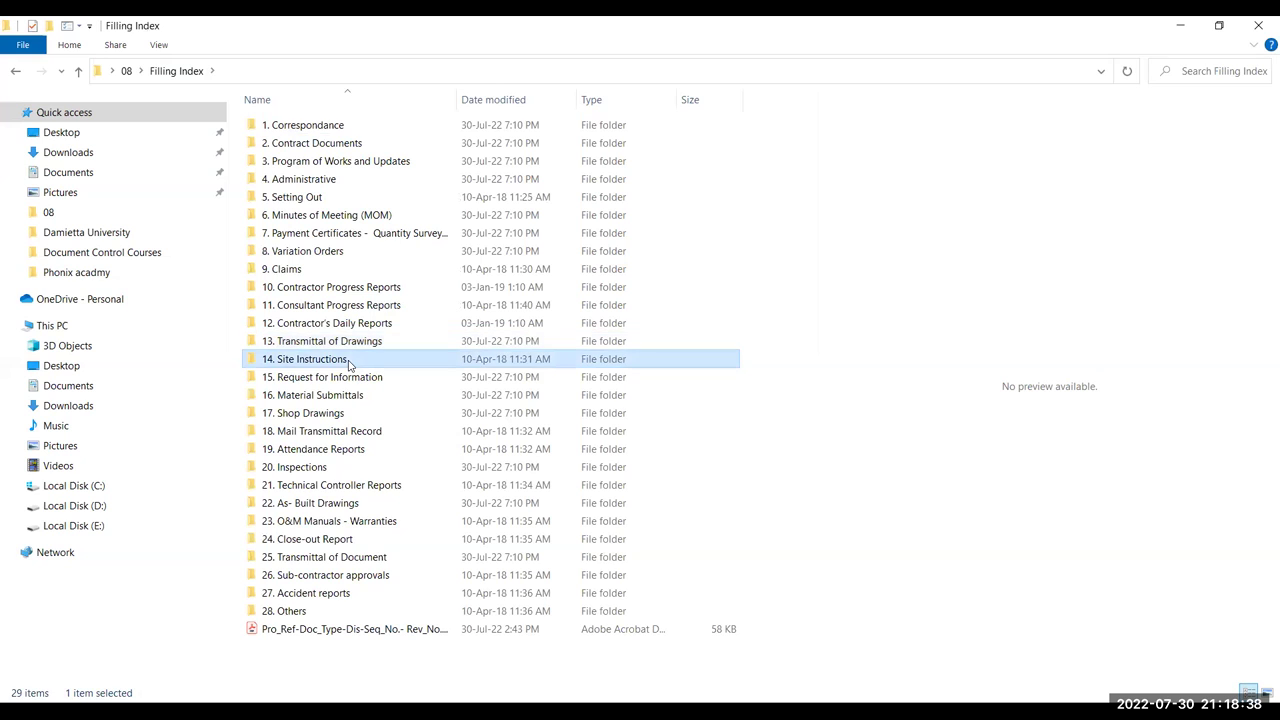
double_click(364, 366)
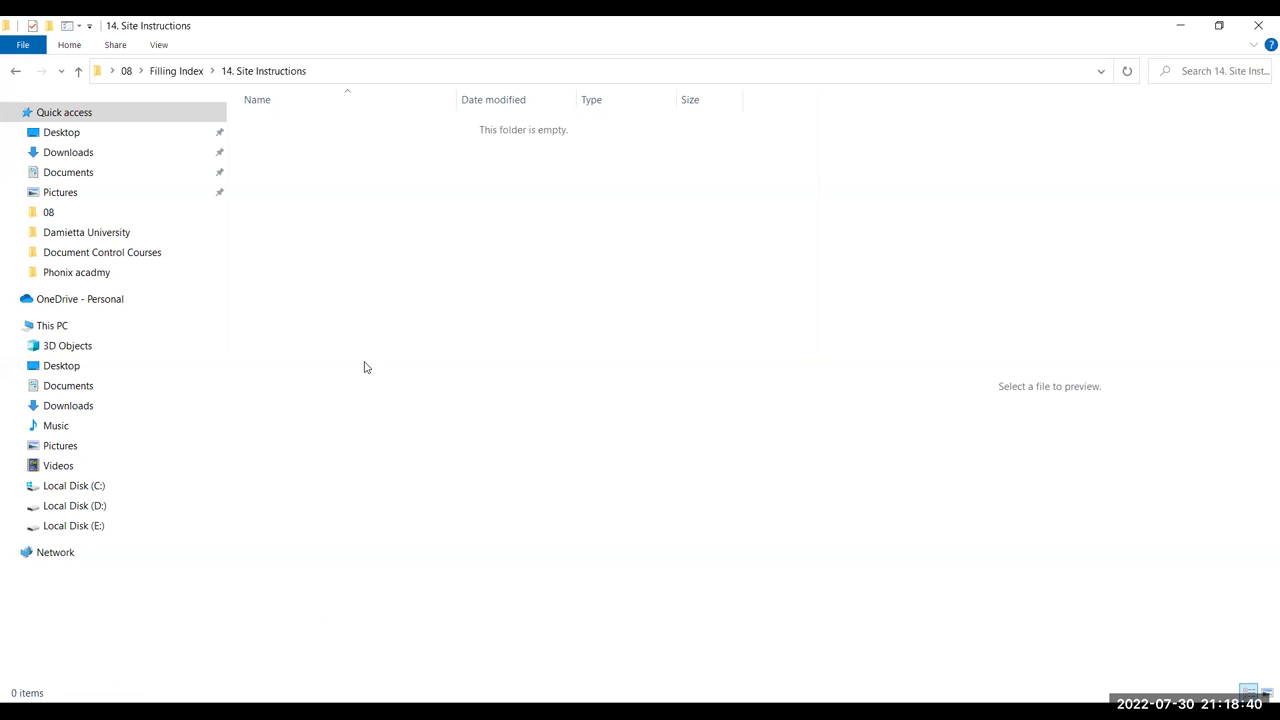
key(alt+Left)
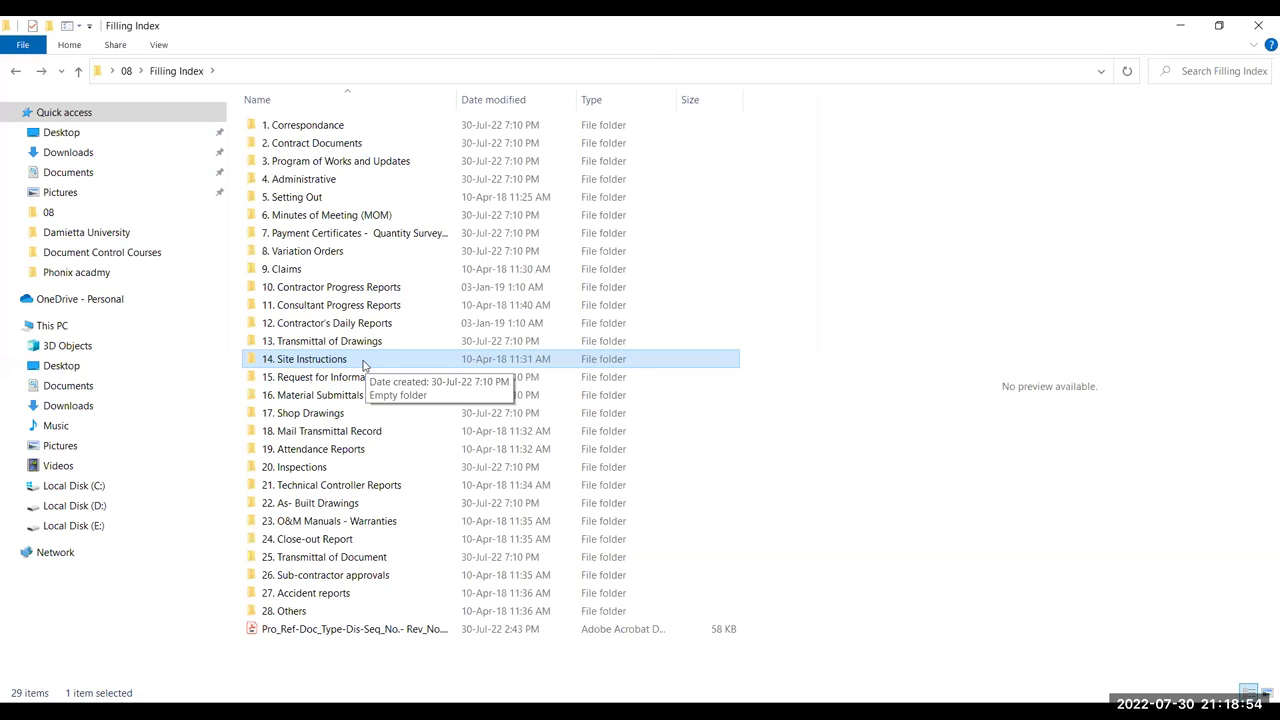
- Review the discipline subfolders of 15. Request for Information and 16. Material Submittals, and return to Filling Index
click(362, 384)
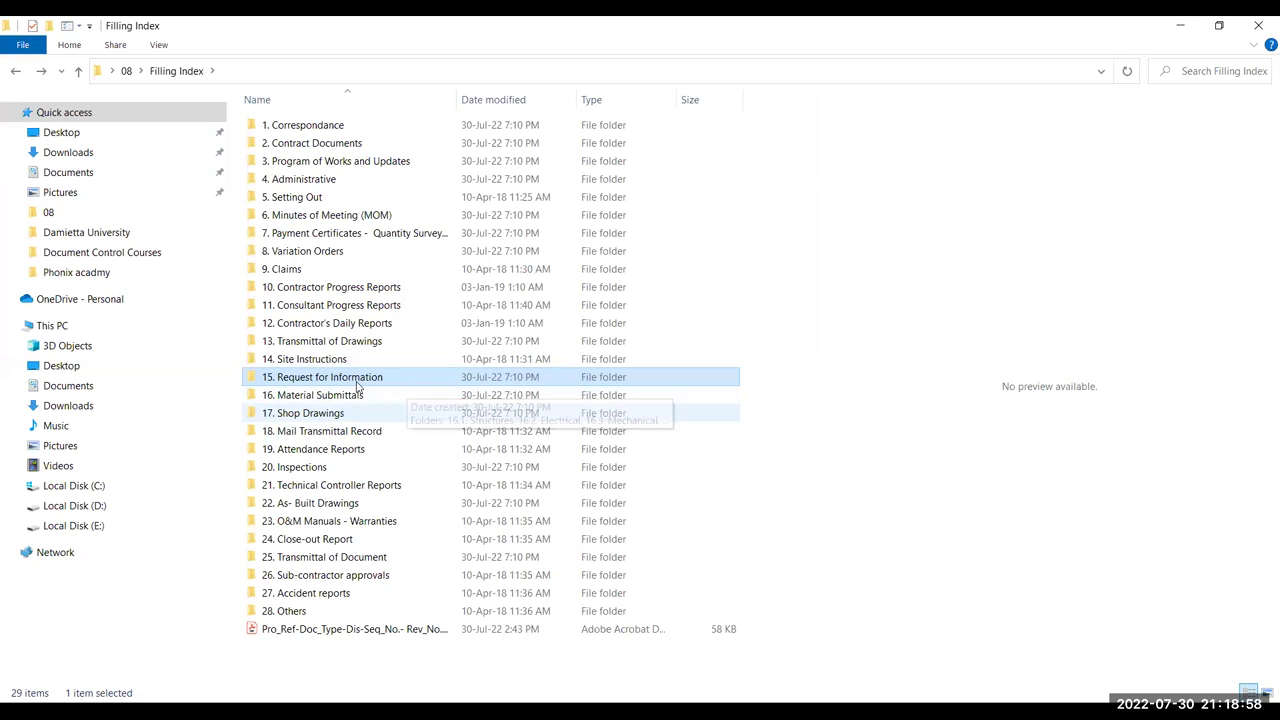
double_click(360, 380)
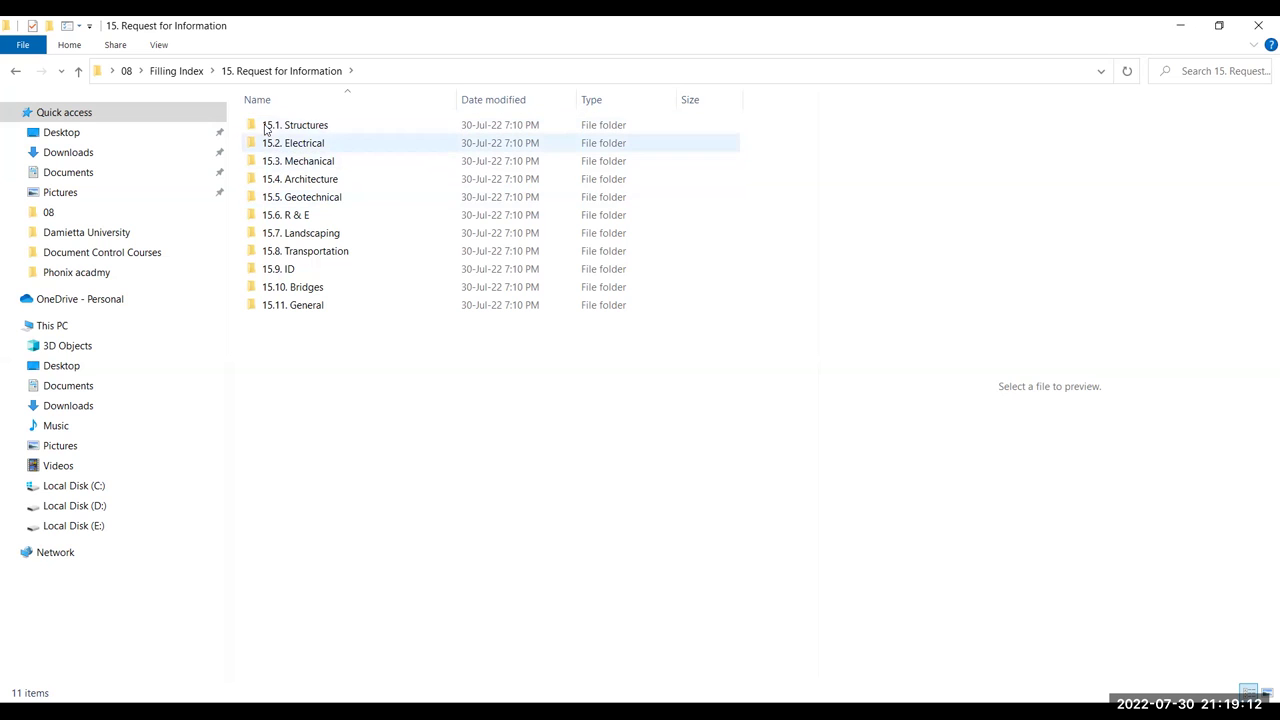
key(BackSpace)
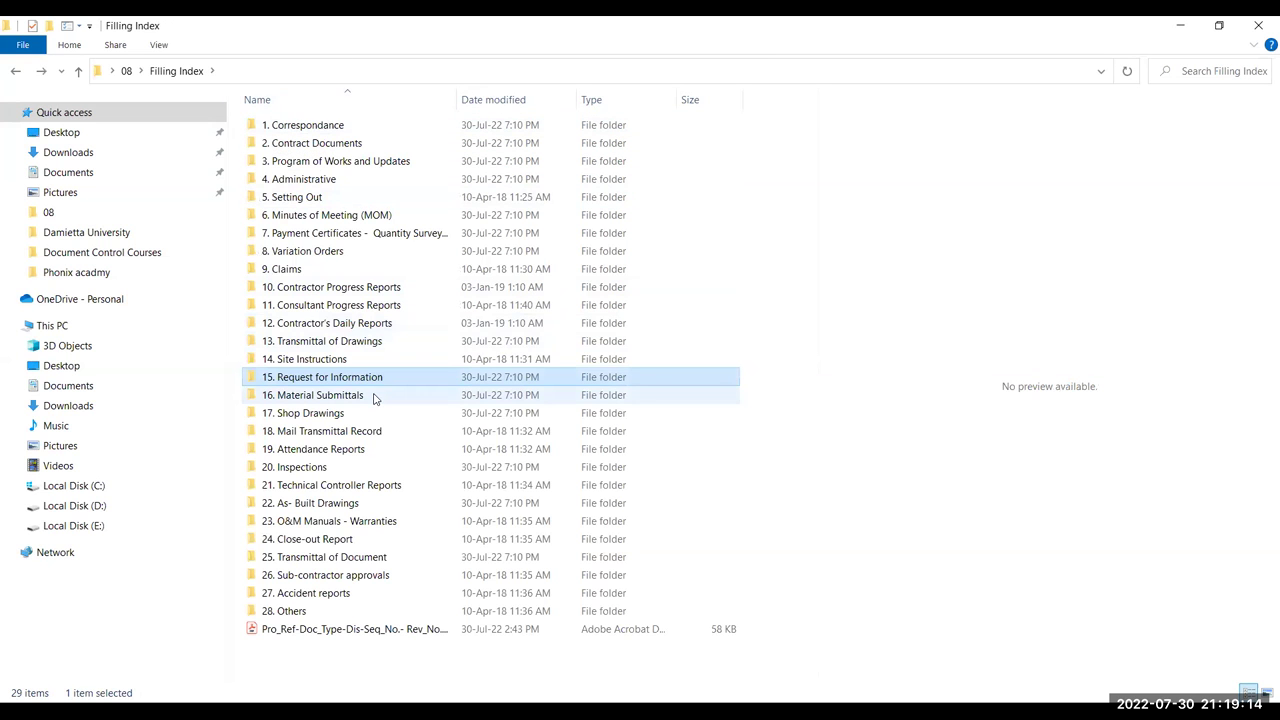
double_click(340, 400)
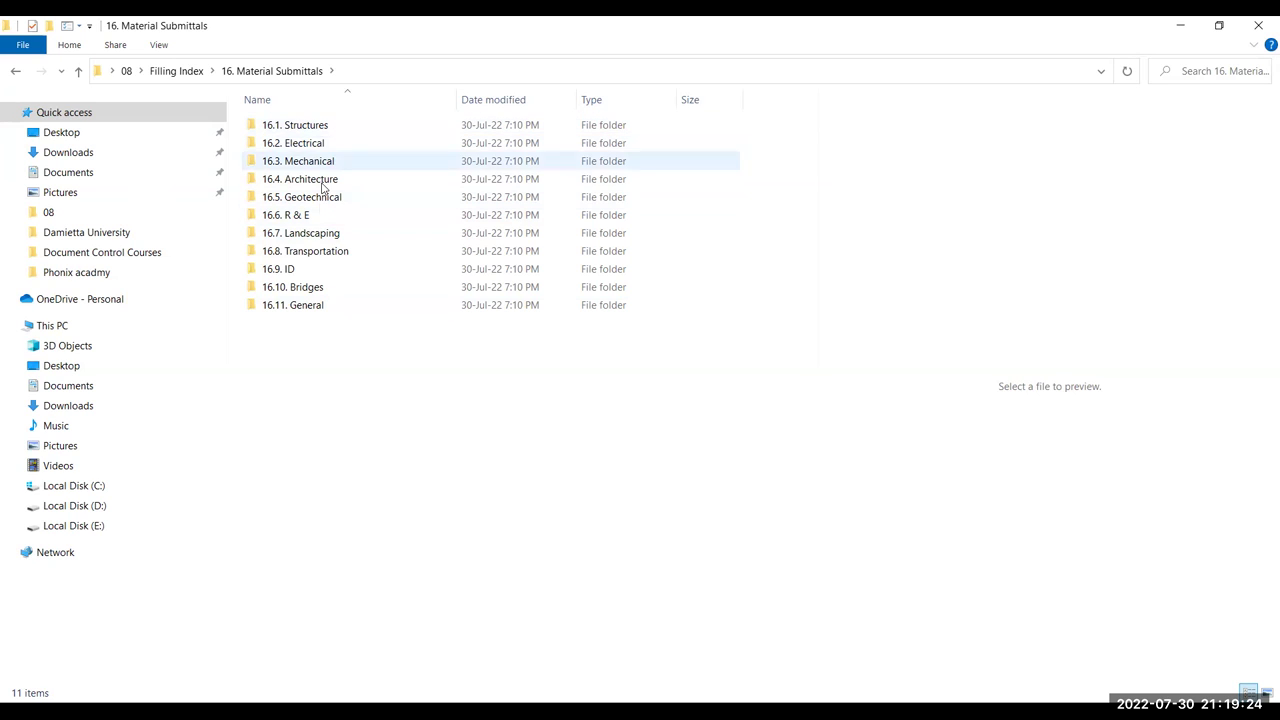
key(BackSpace)
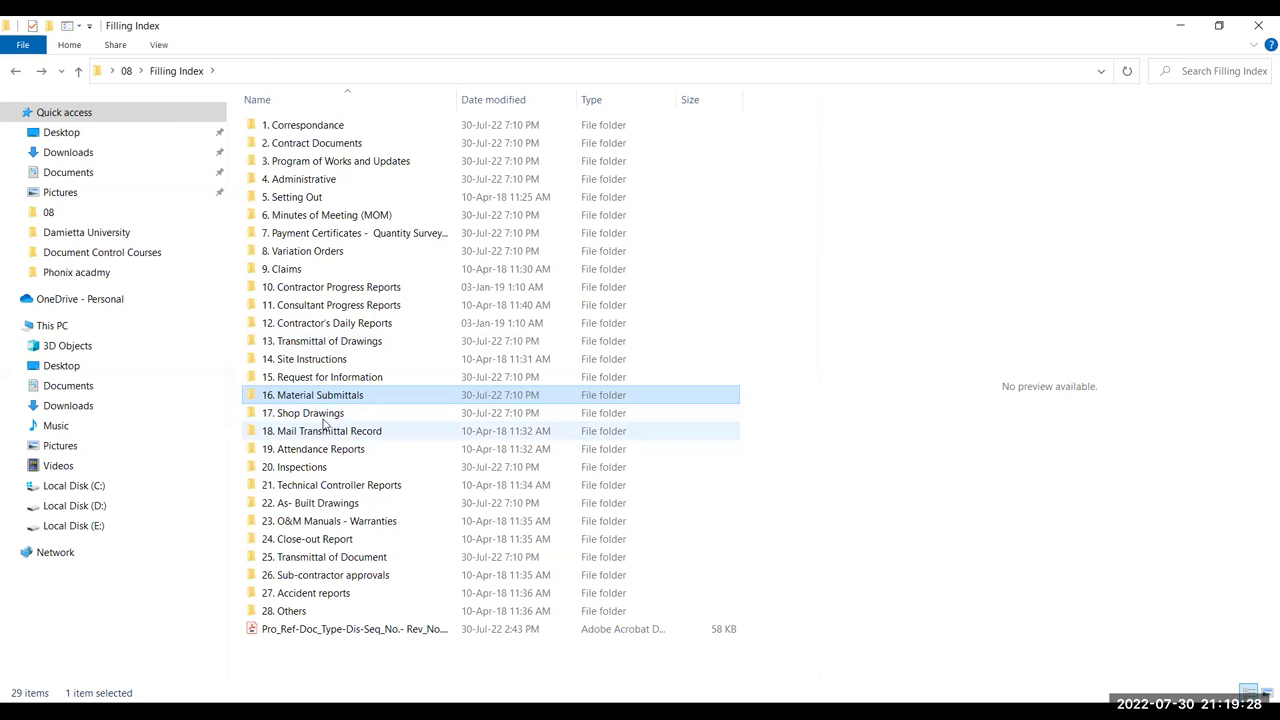
- Go through 17. Shop Drawings and 18. Mail Transmittal Record, check inside 19. Attendance Reports, and return to Filling Index
click(325, 417)
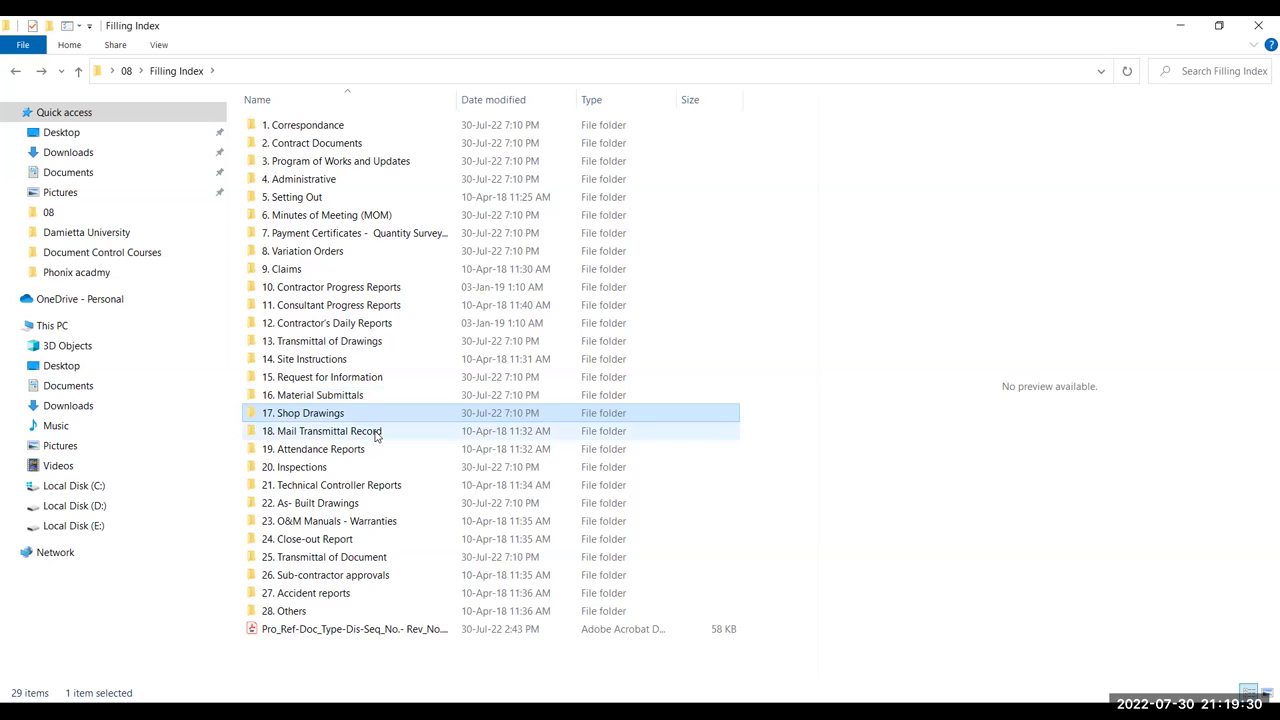
click(376, 435)
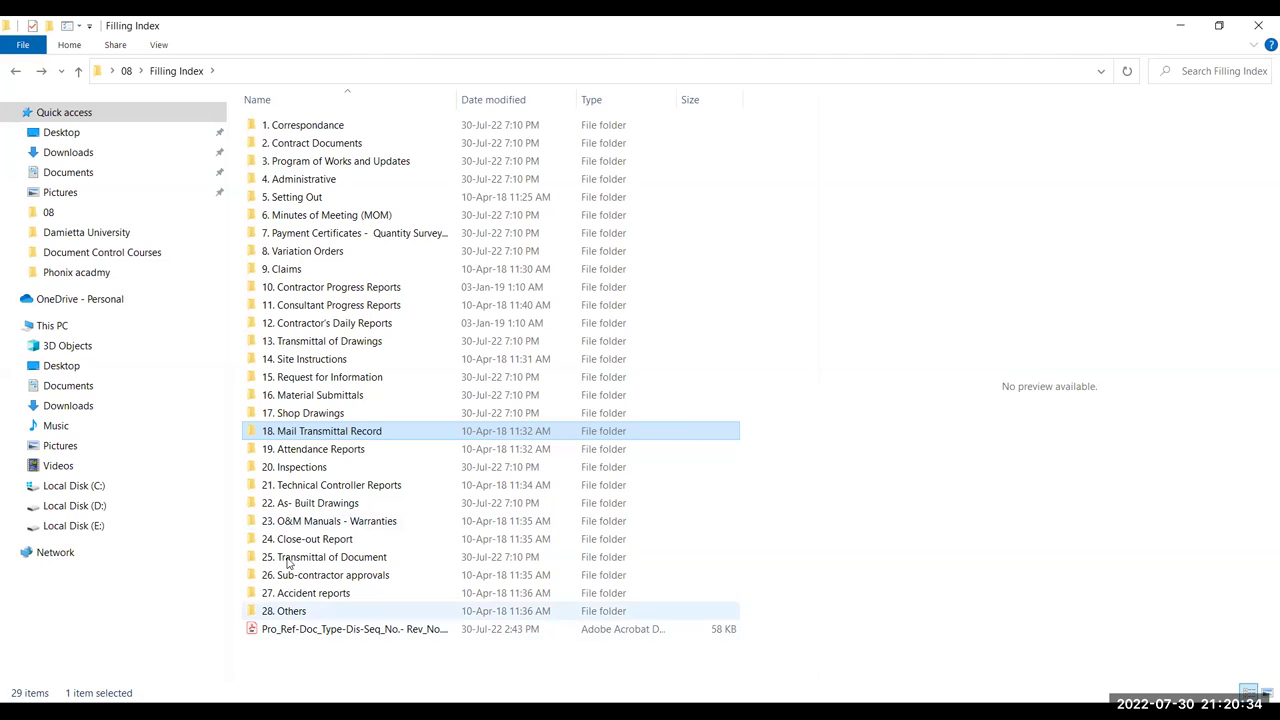
double_click(336, 450)
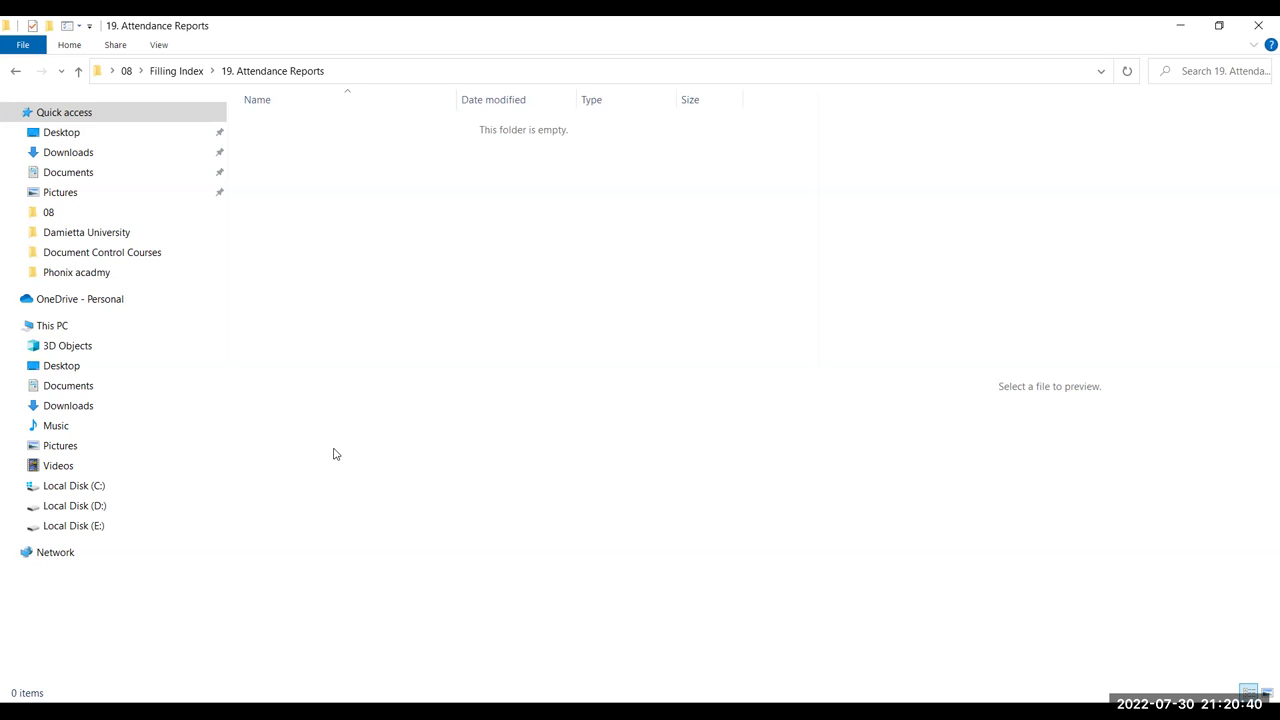
key(BackSpace)
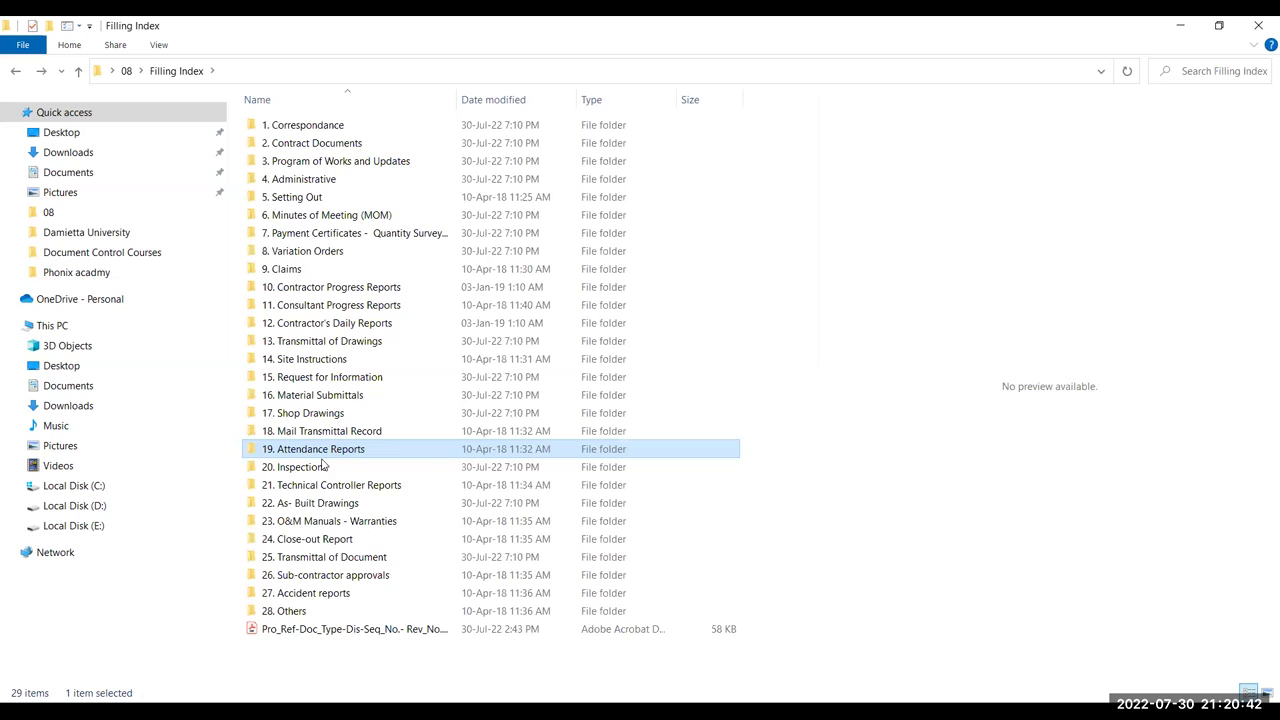
- Open the 20. Inspections folder to review its subfolders, and go back up to Filling Index
click(317, 468)
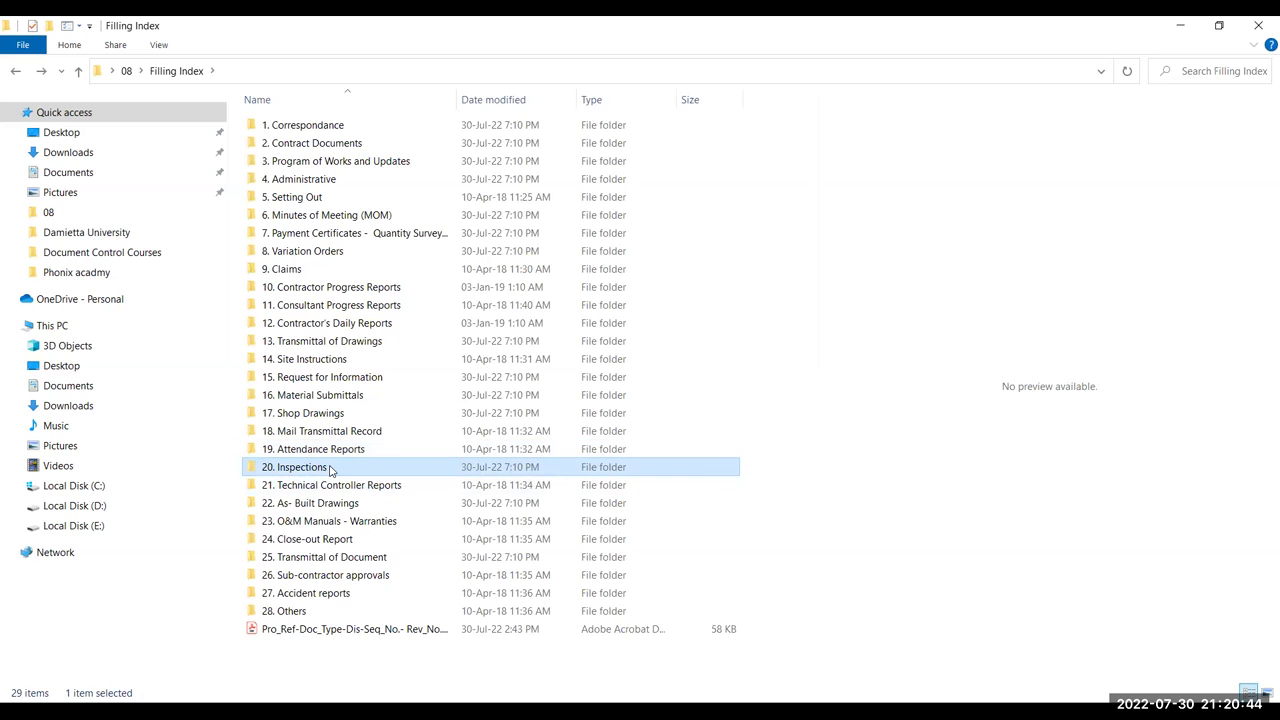
double_click(331, 470)
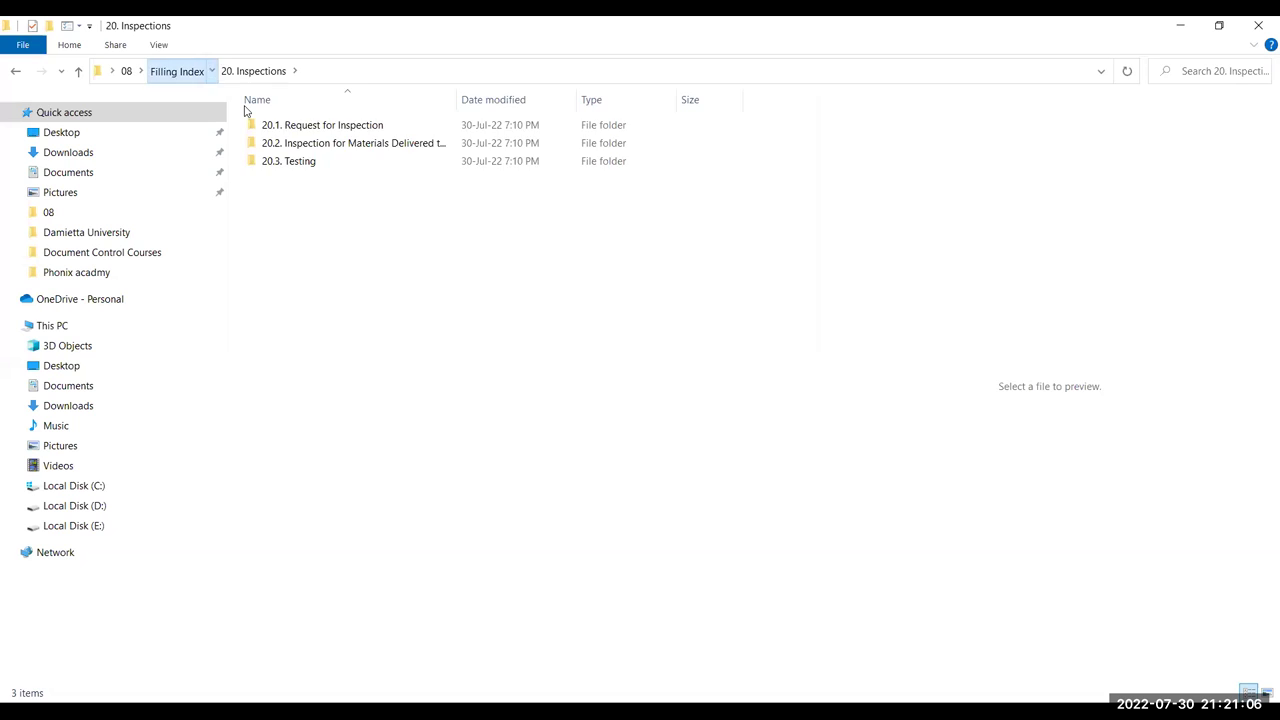
key(alt+Up)
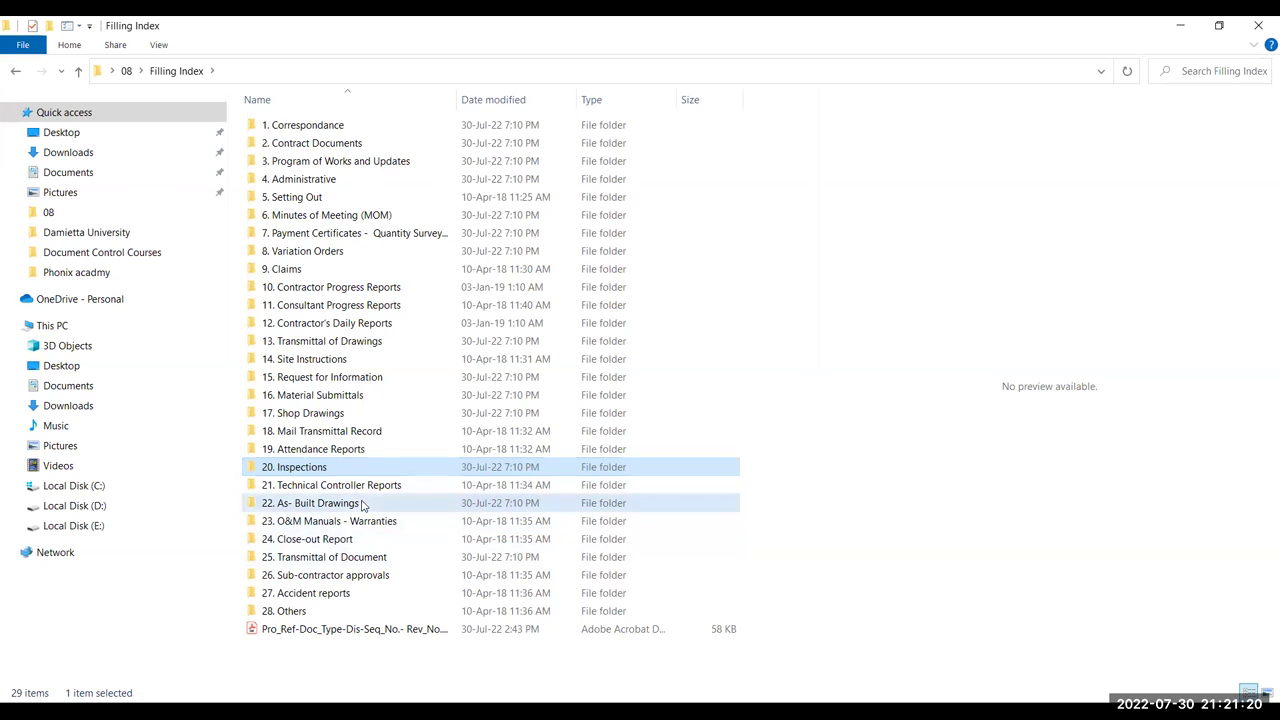
- Review the discipline subfolders inside 22. As- Built Drawings, and return to Filling Index
click(435, 503)
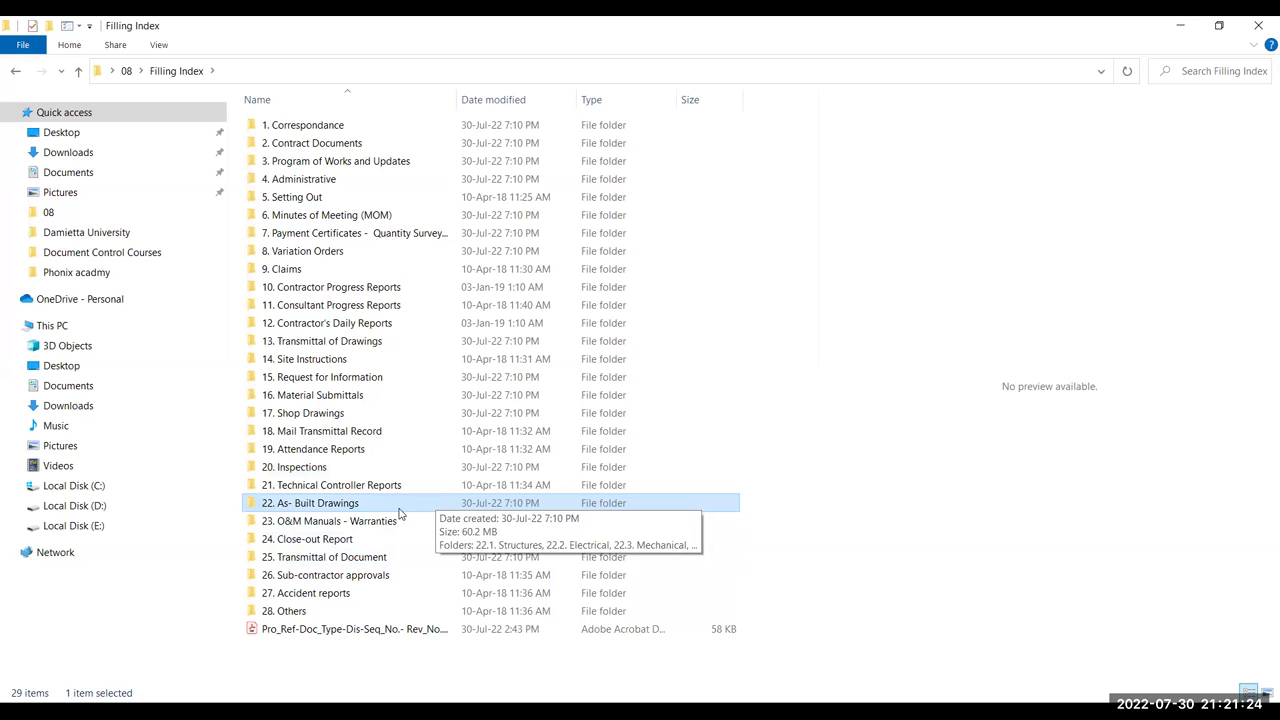
double_click(399, 514)
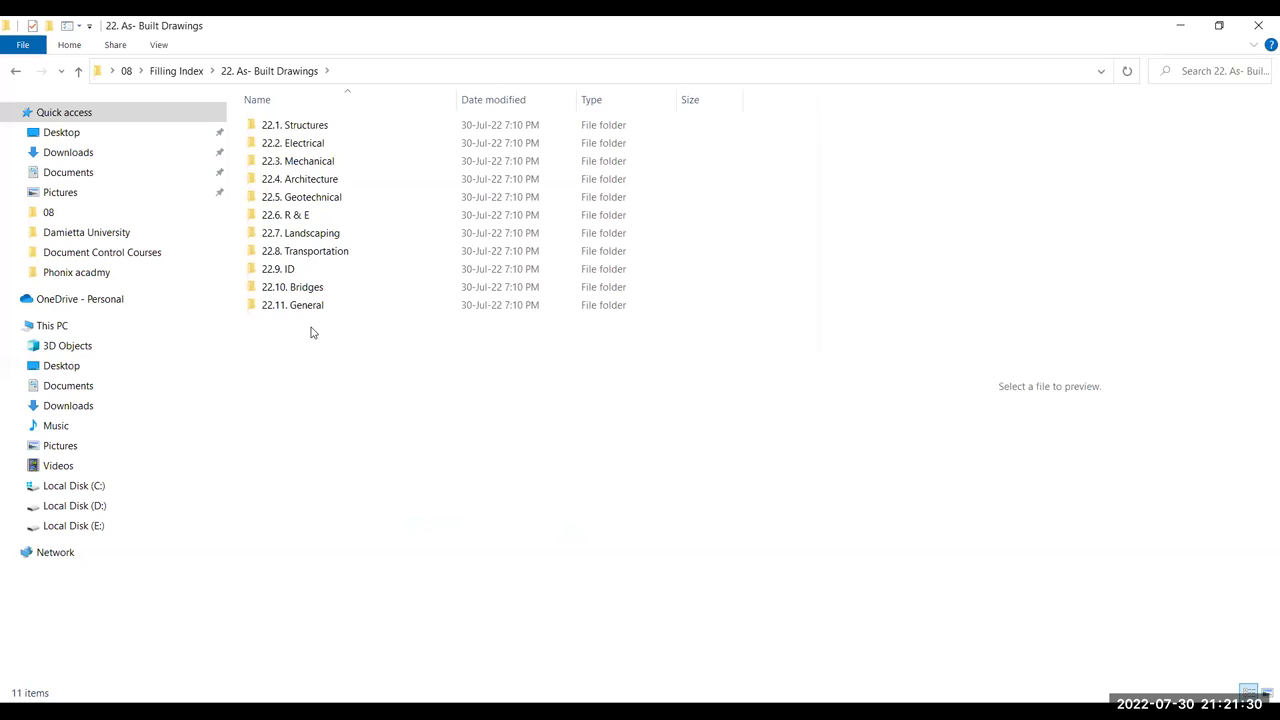
key(BackSpace)
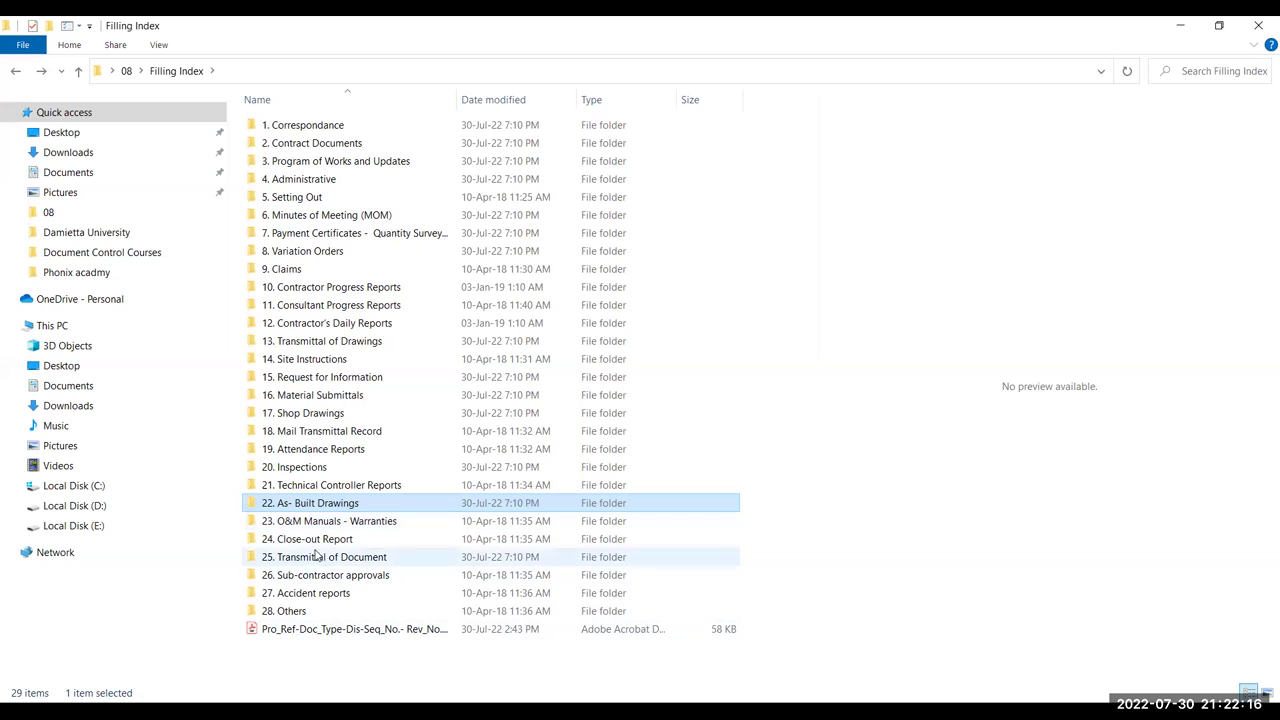
- Point out 24. Close-out Report, review the subfolders of 25. Transmittal of Document, and return to Filling Index
click(340, 546)
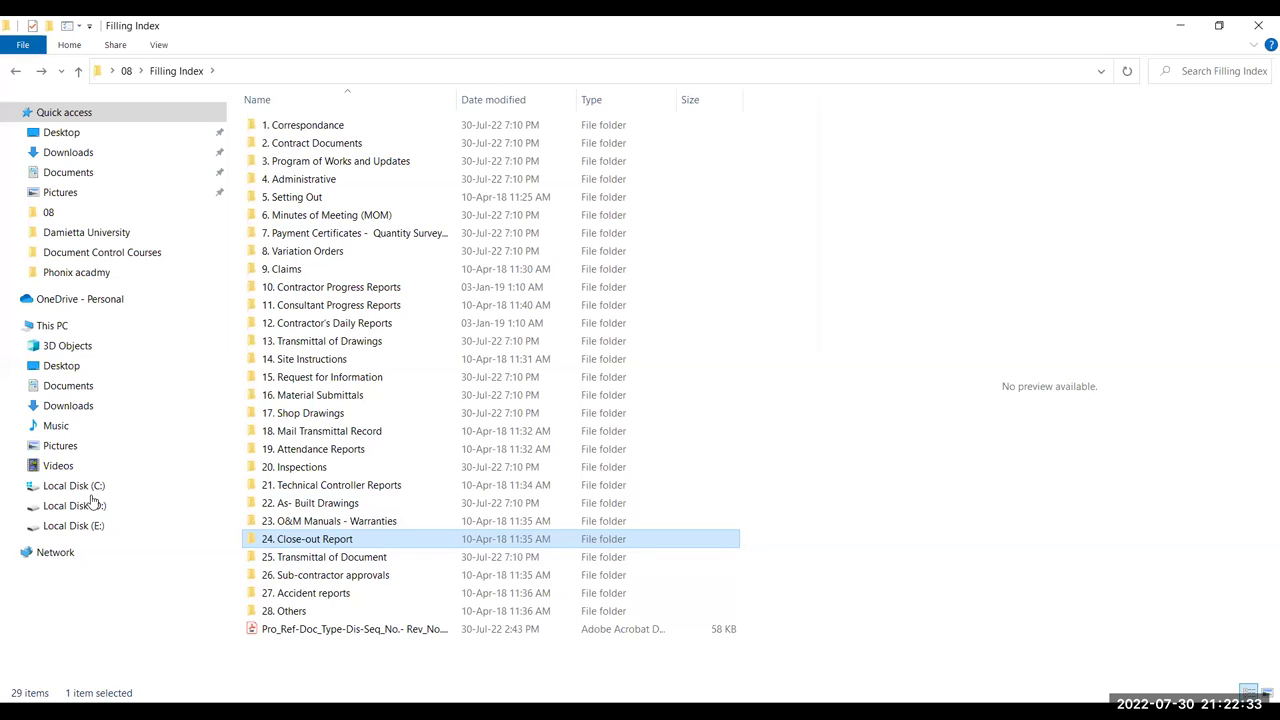
click(366, 558)
double_click(366, 558)
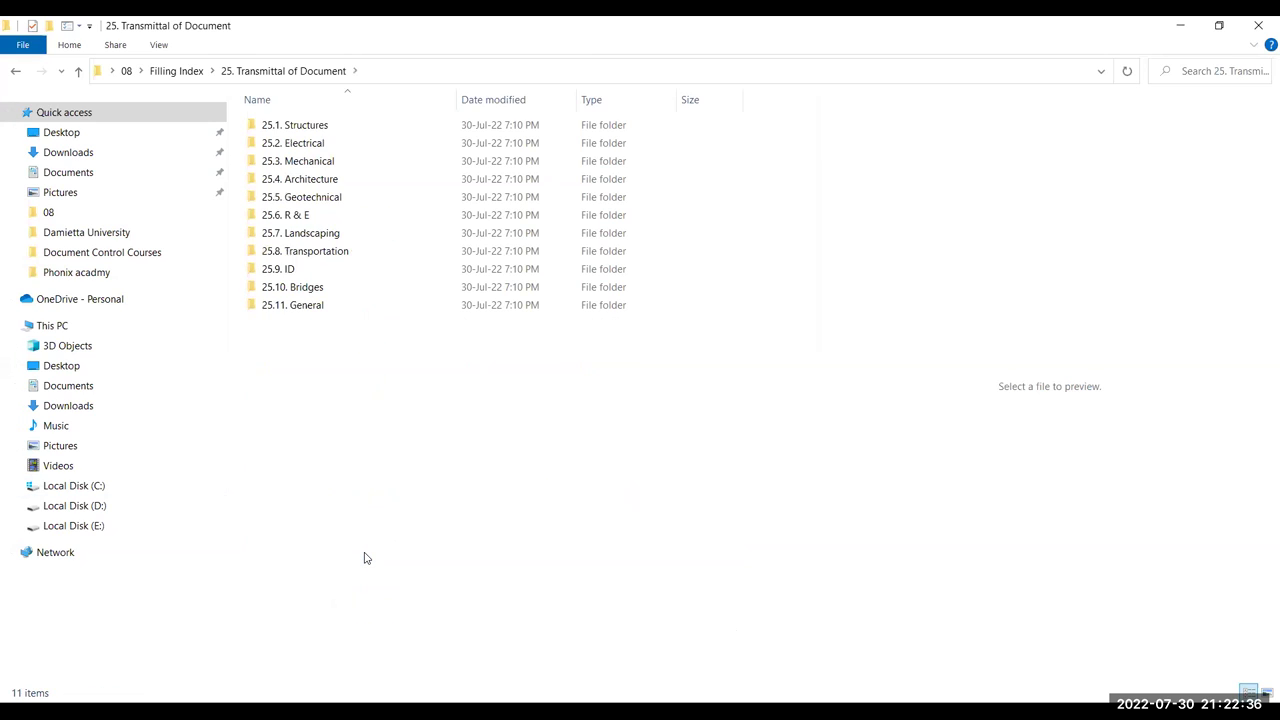
key(alt+Left)
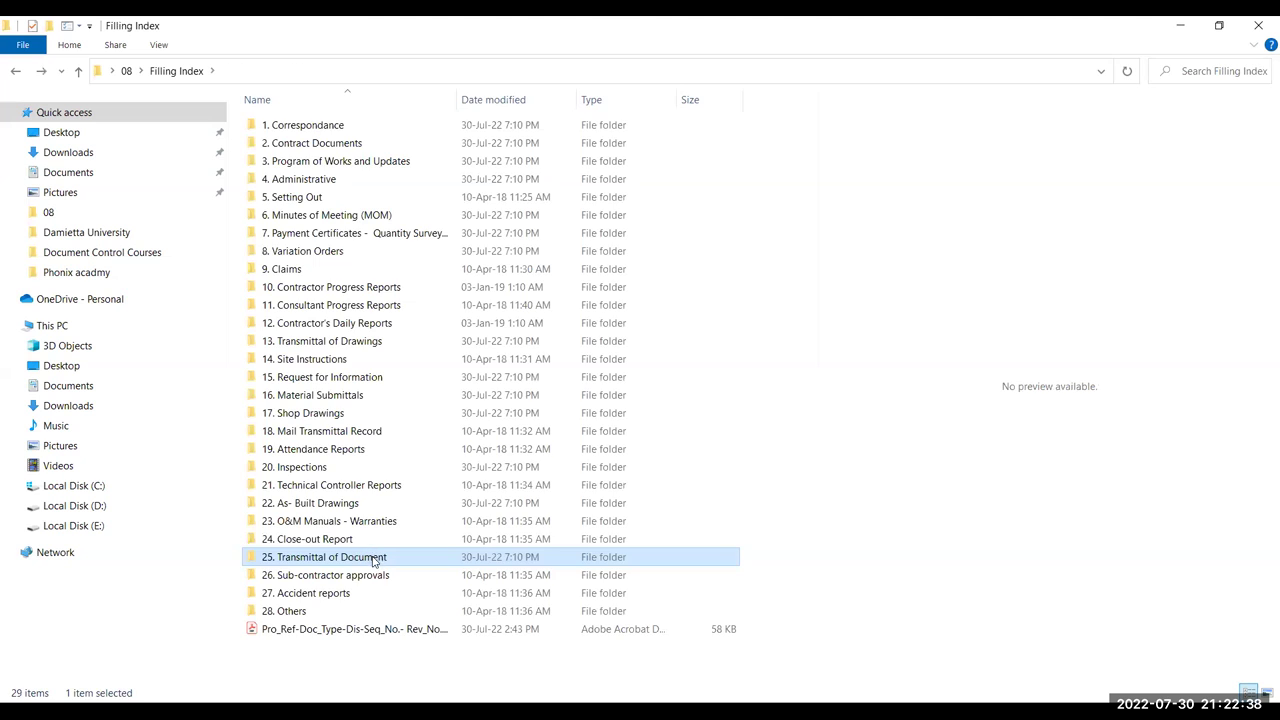
- Point out 26. Sub-contractor approvals, check the contents of 27. Accident reports and 28. Others, and return to Filling Index
click(393, 579)
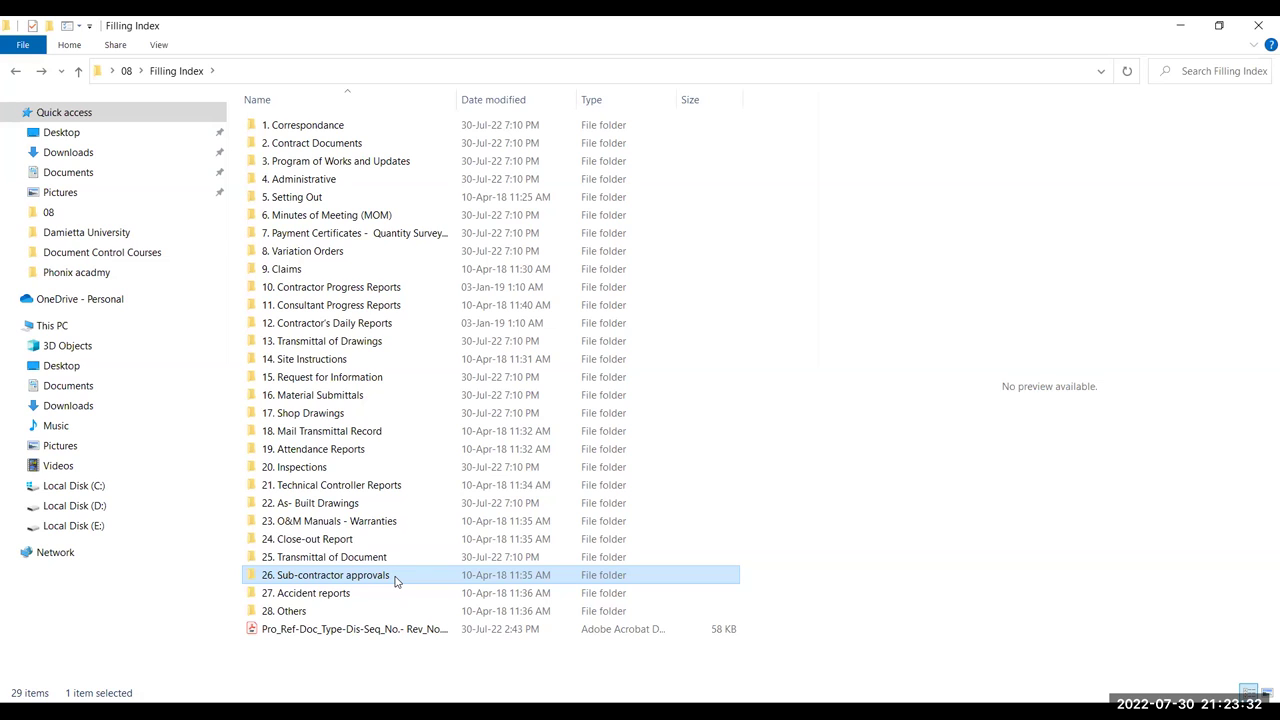
double_click(340, 593)
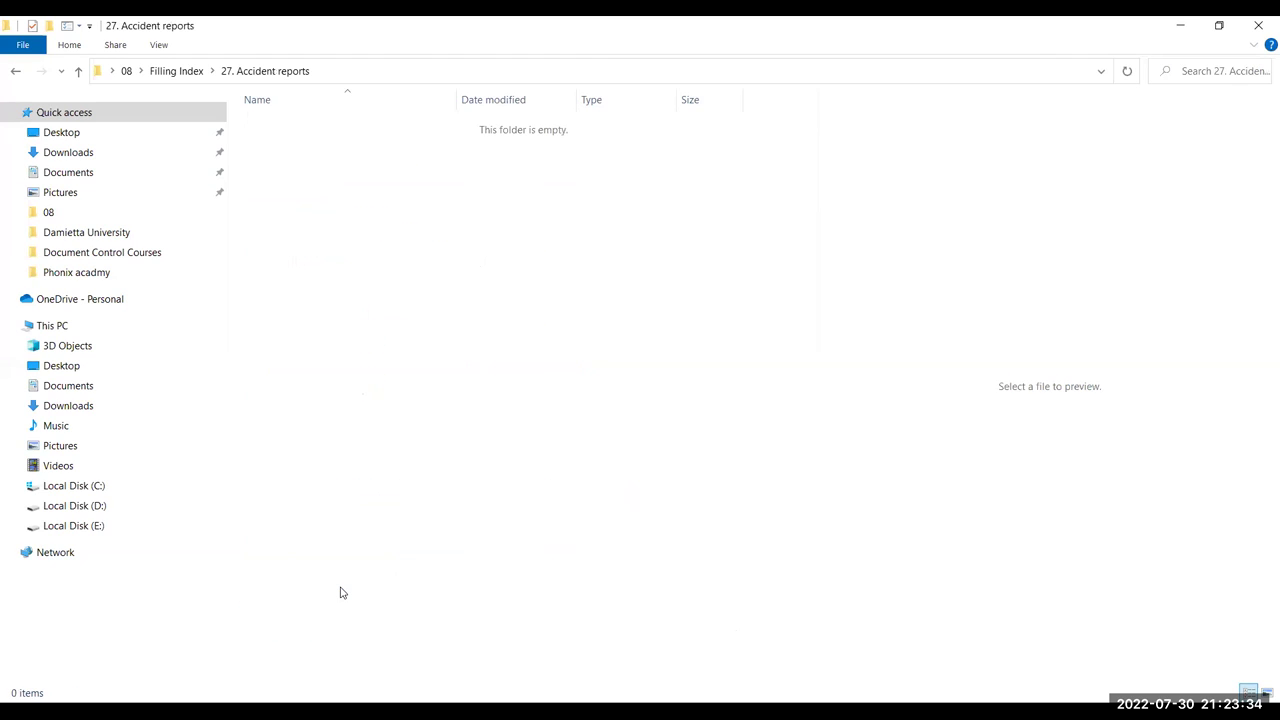
key(alt+Left)
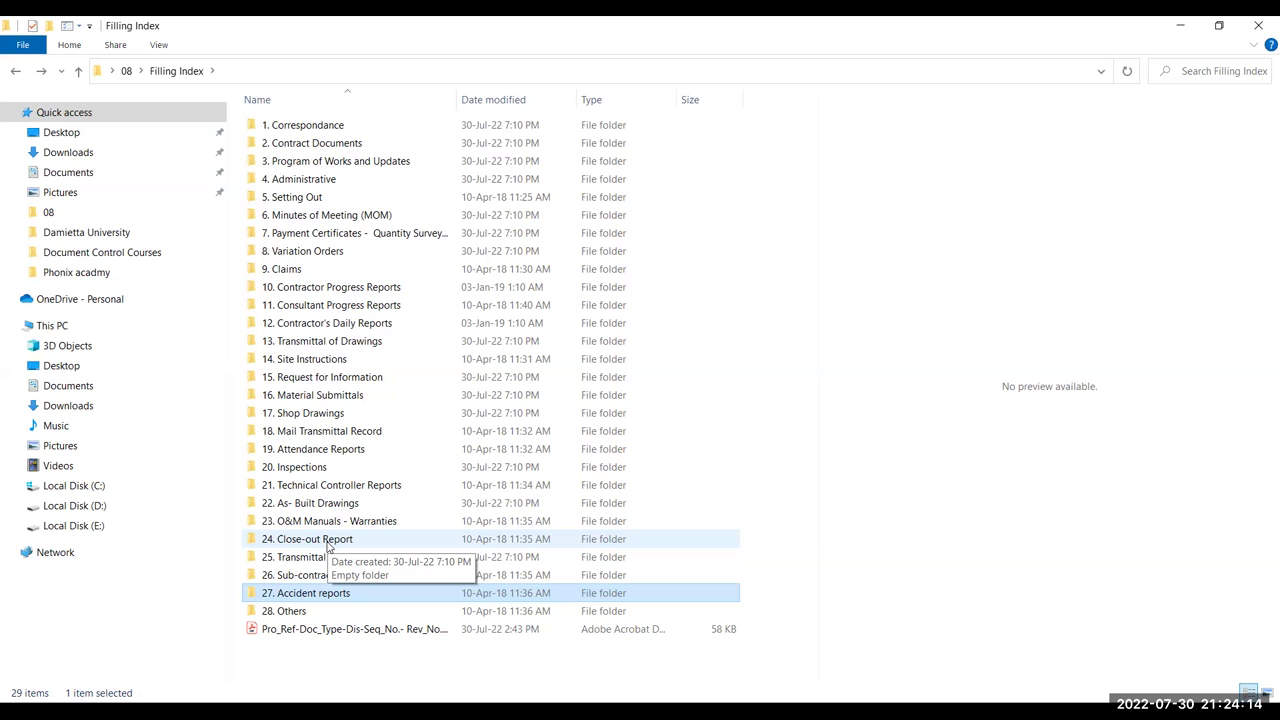
double_click(302, 612)
key(alt+Left)
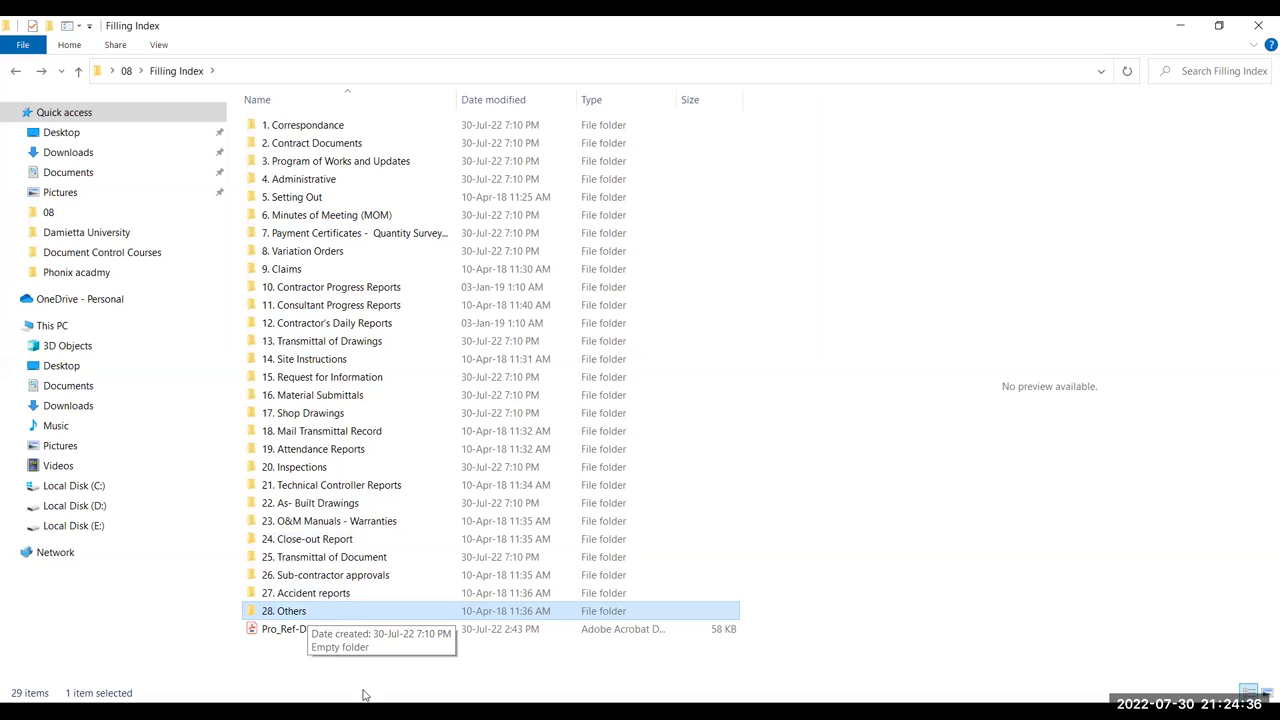
- Preview the Pro_Ref-Doc_Type-Dis-Seq_No. PDF in Filling Index to read the file naming format
click(285, 630)
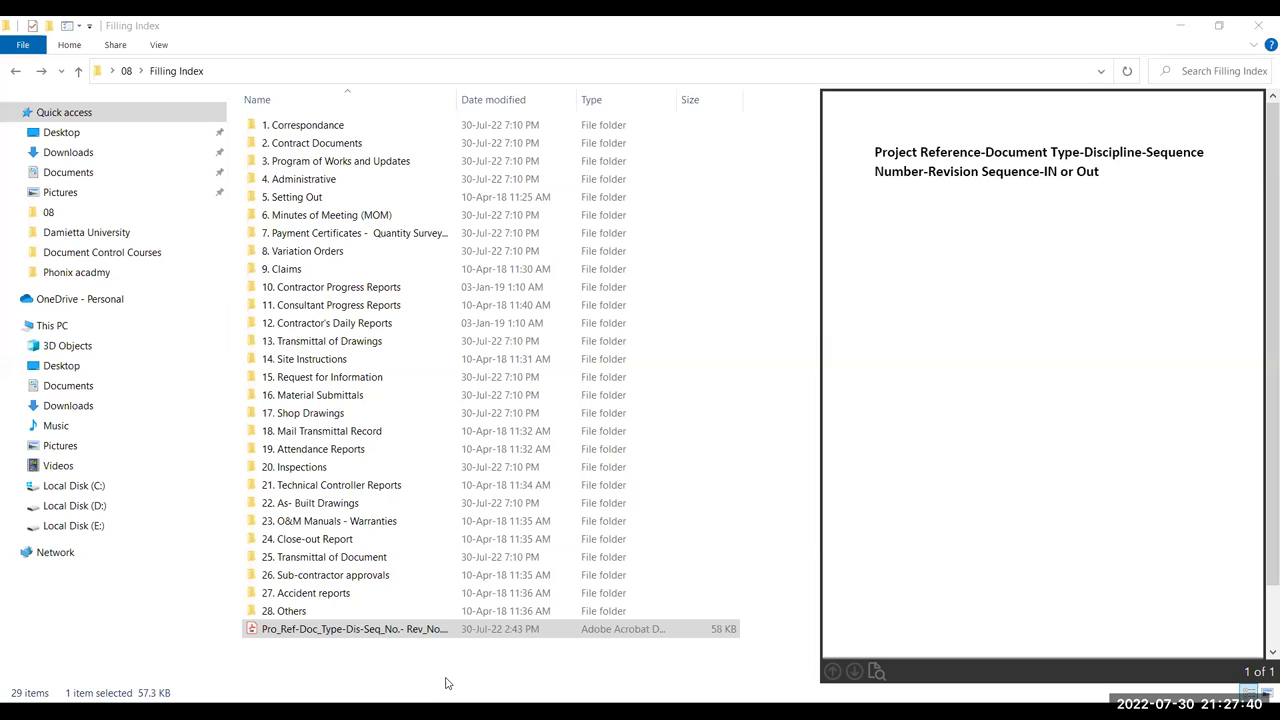
click(722, 68)
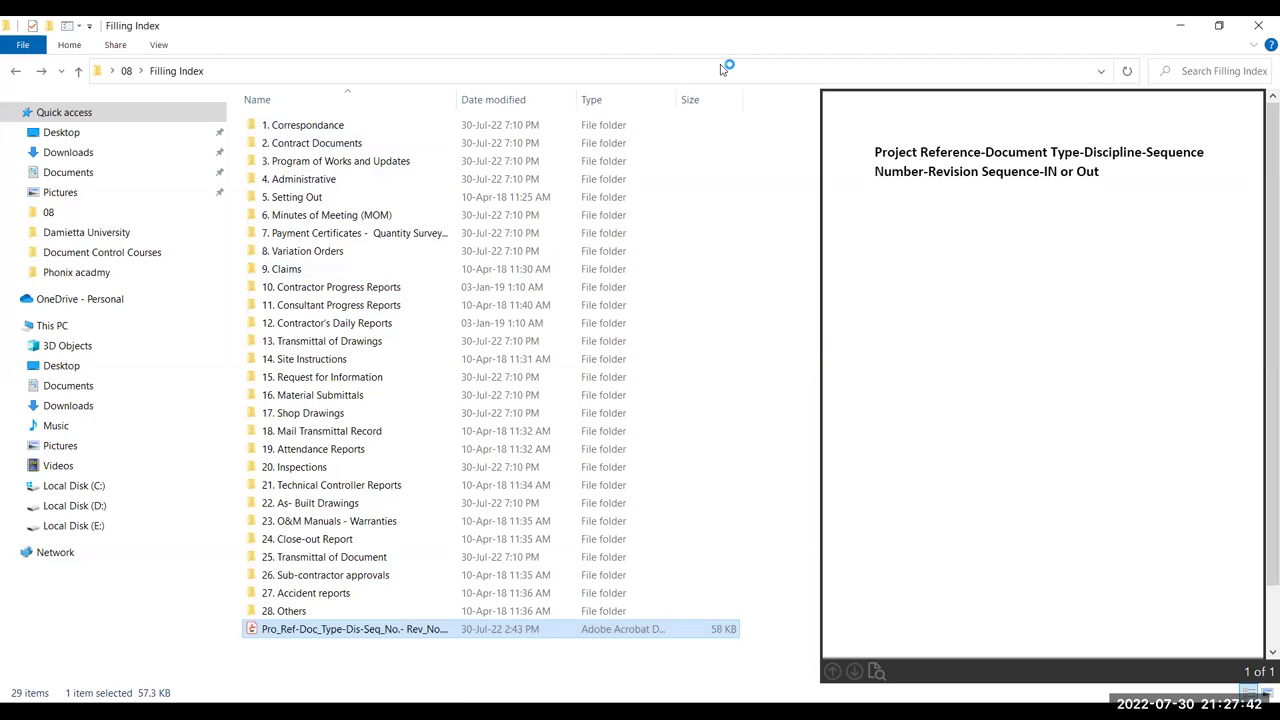